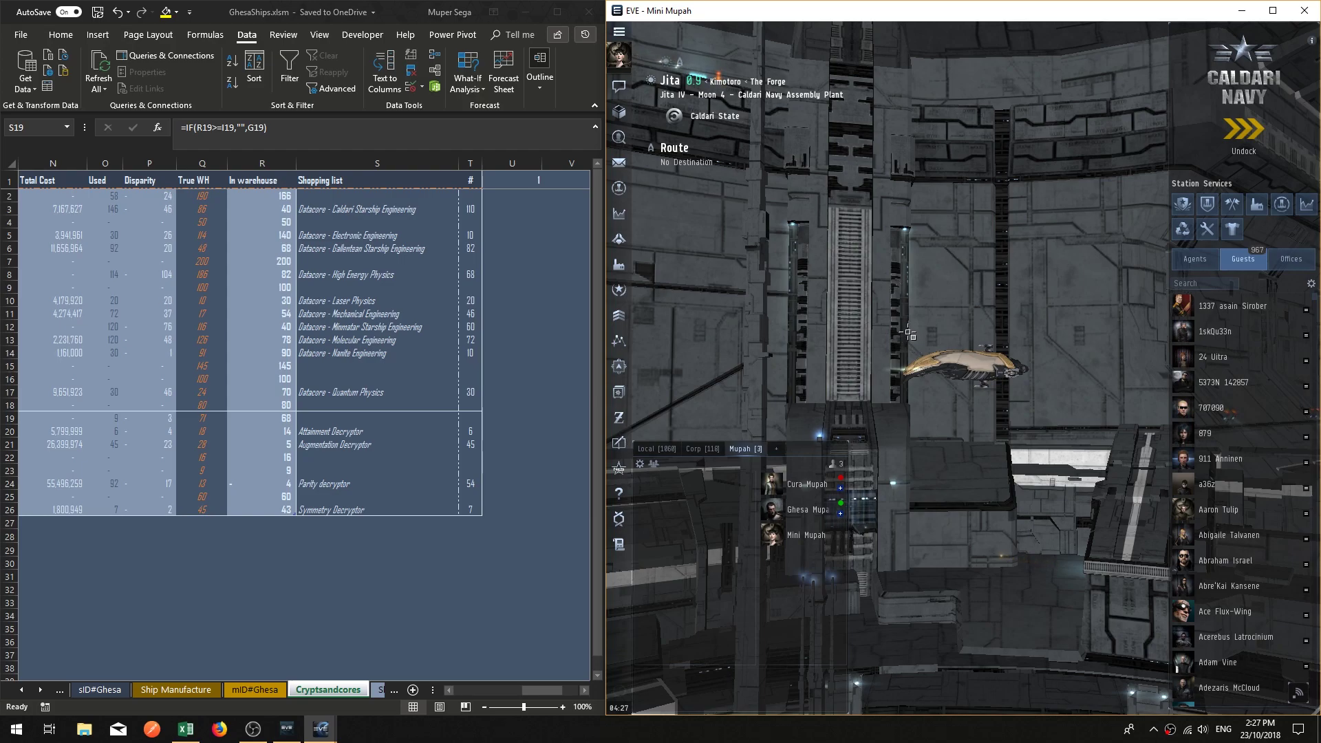
# Switch to the Excel workbook and view the whole Shopping list on the Cryptsandcores sheet.
pyautogui.hotkey('alt', 'Tab')
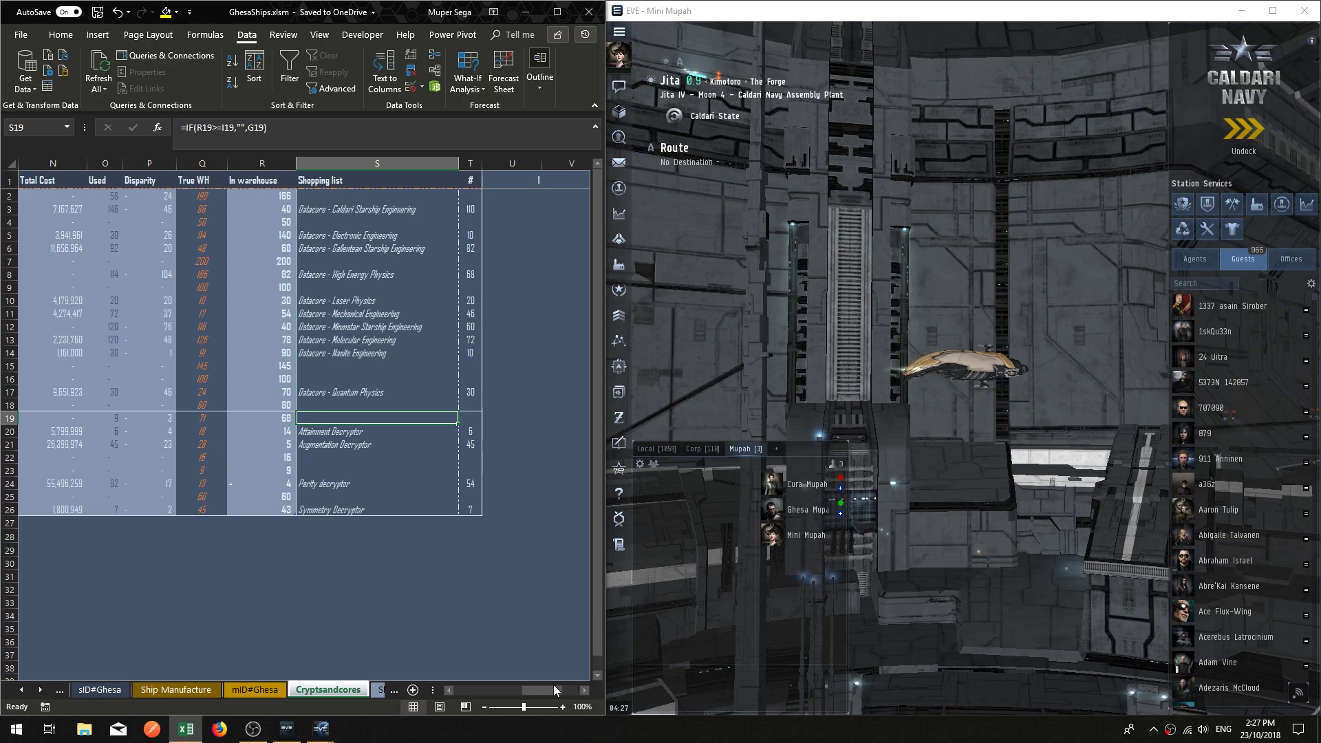
pyautogui.moveTo(538, 690); pyautogui.dragTo(523, 690)
pyautogui.click(540, 577)
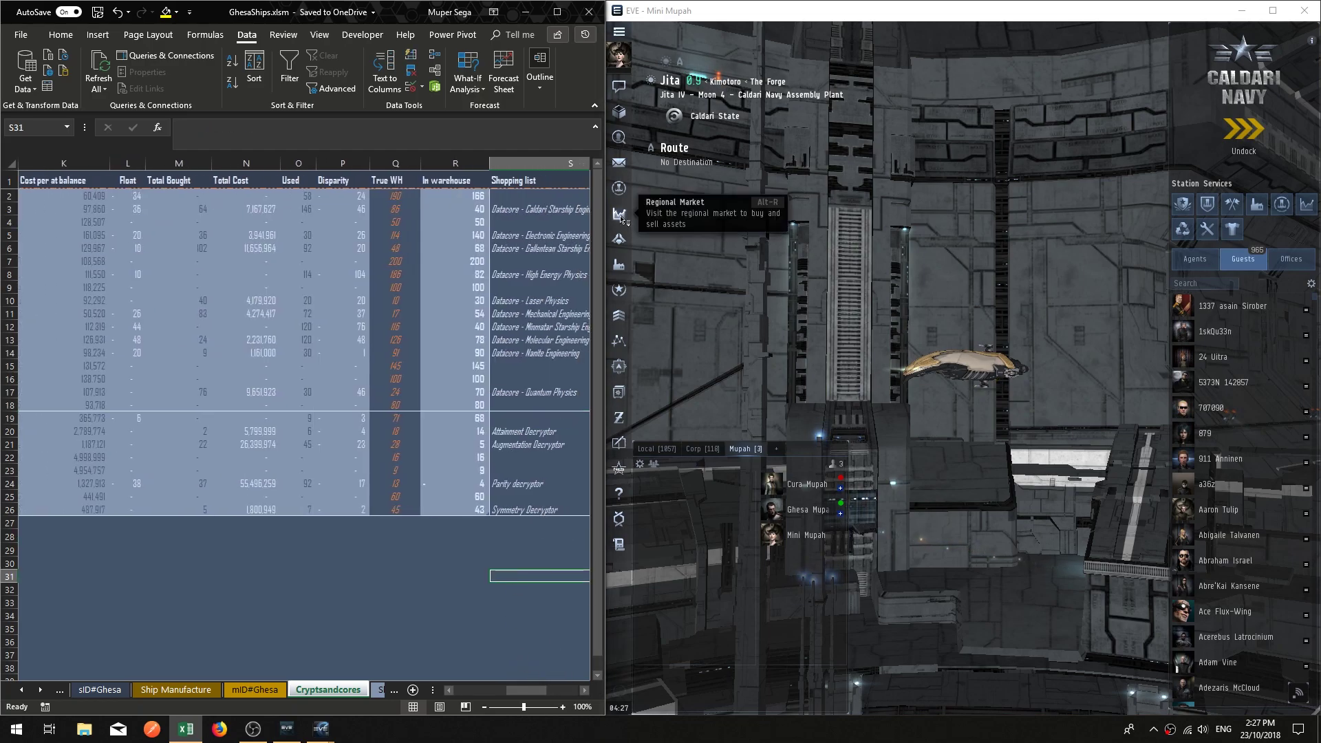
pyautogui.click(583, 690)
pyautogui.click(584, 690)
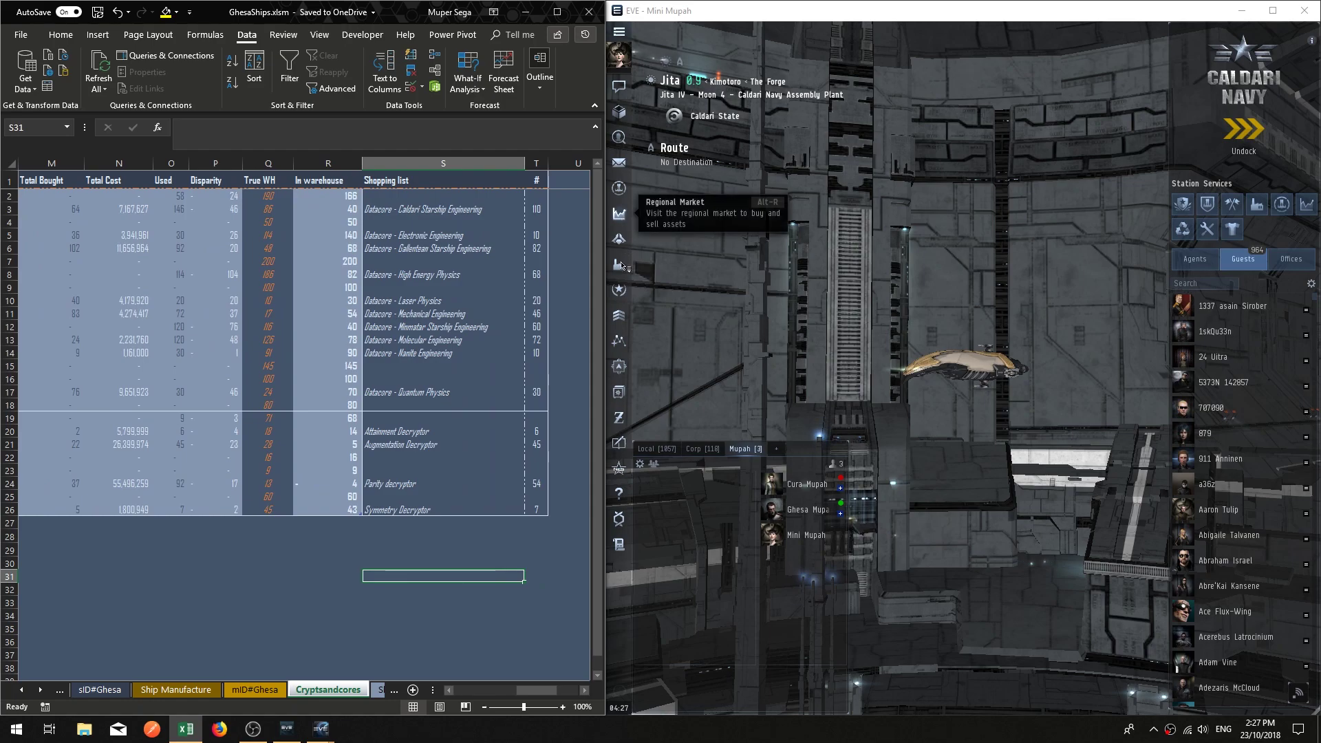
# Switch to EVE Online and open the Multibuy window from The Forge regional market.
pyautogui.click(620, 214)
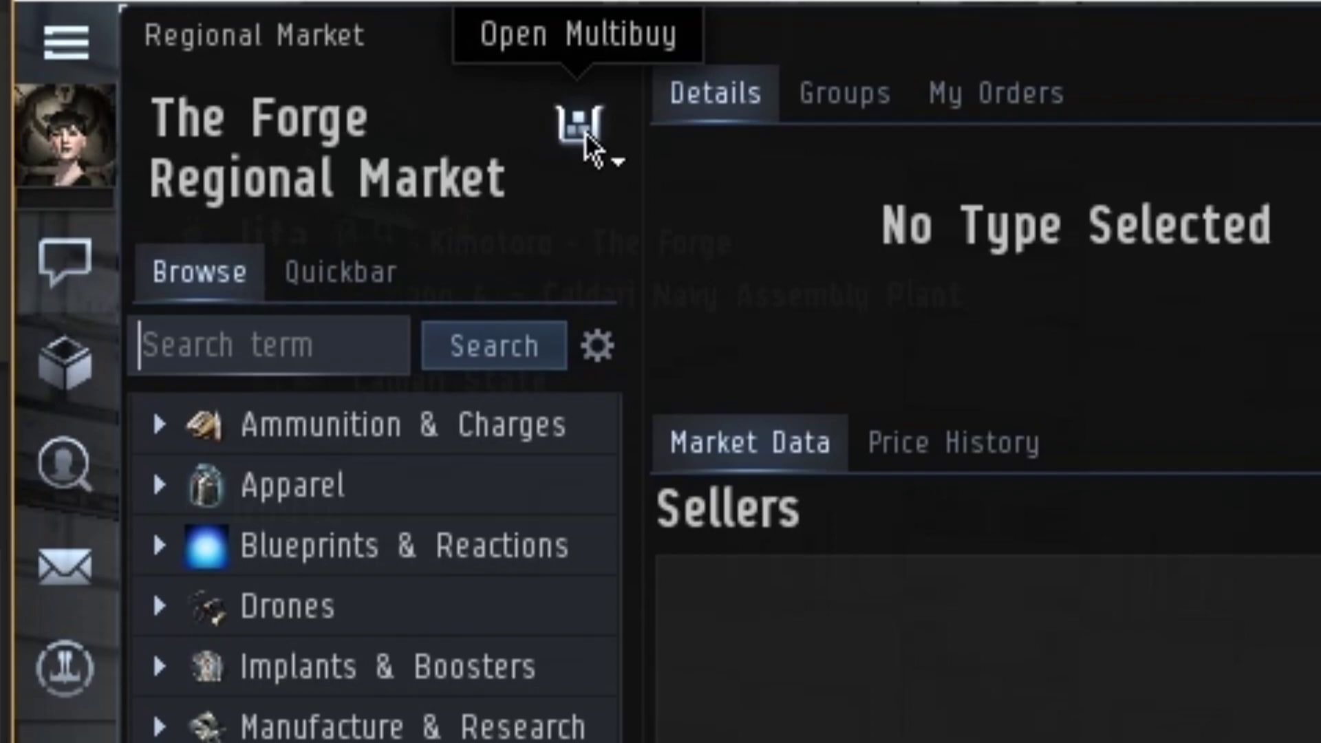
pyautogui.click(580, 129)
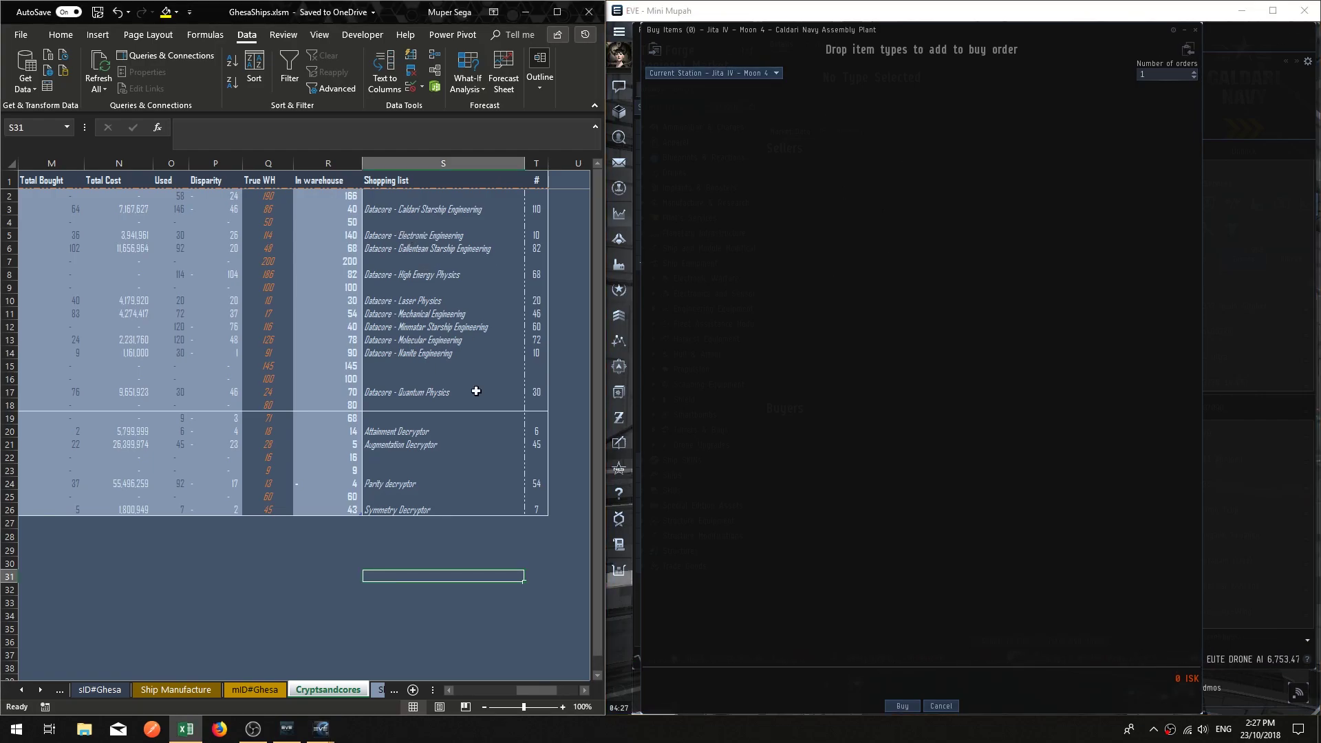
# Switch to Excel and copy the Shopping list names and quantities, cells S2:T26, on the Cryptsandcores sheet.
pyautogui.click(437, 509)
pyautogui.scroll(-2, 393, 546)
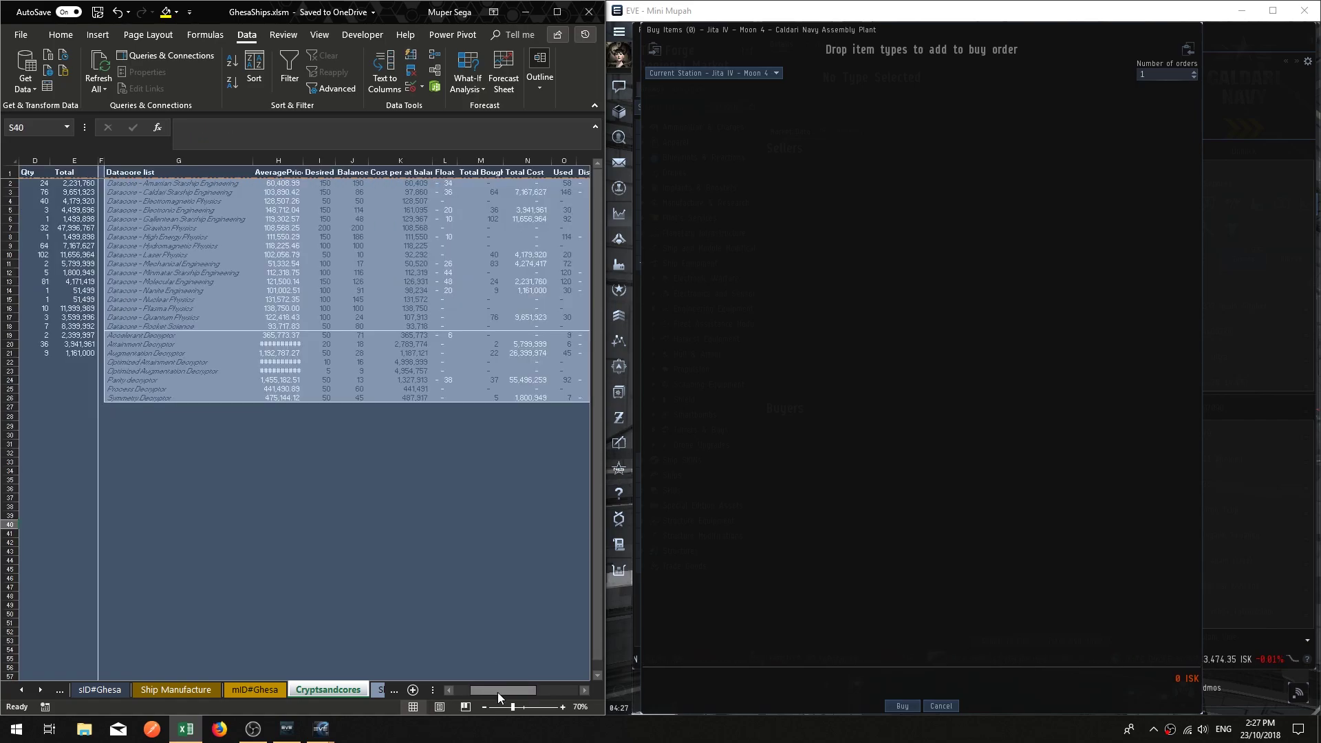
pyautogui.moveTo(497, 692); pyautogui.dragTo(505, 692)
pyautogui.scroll(3, 451, 502)
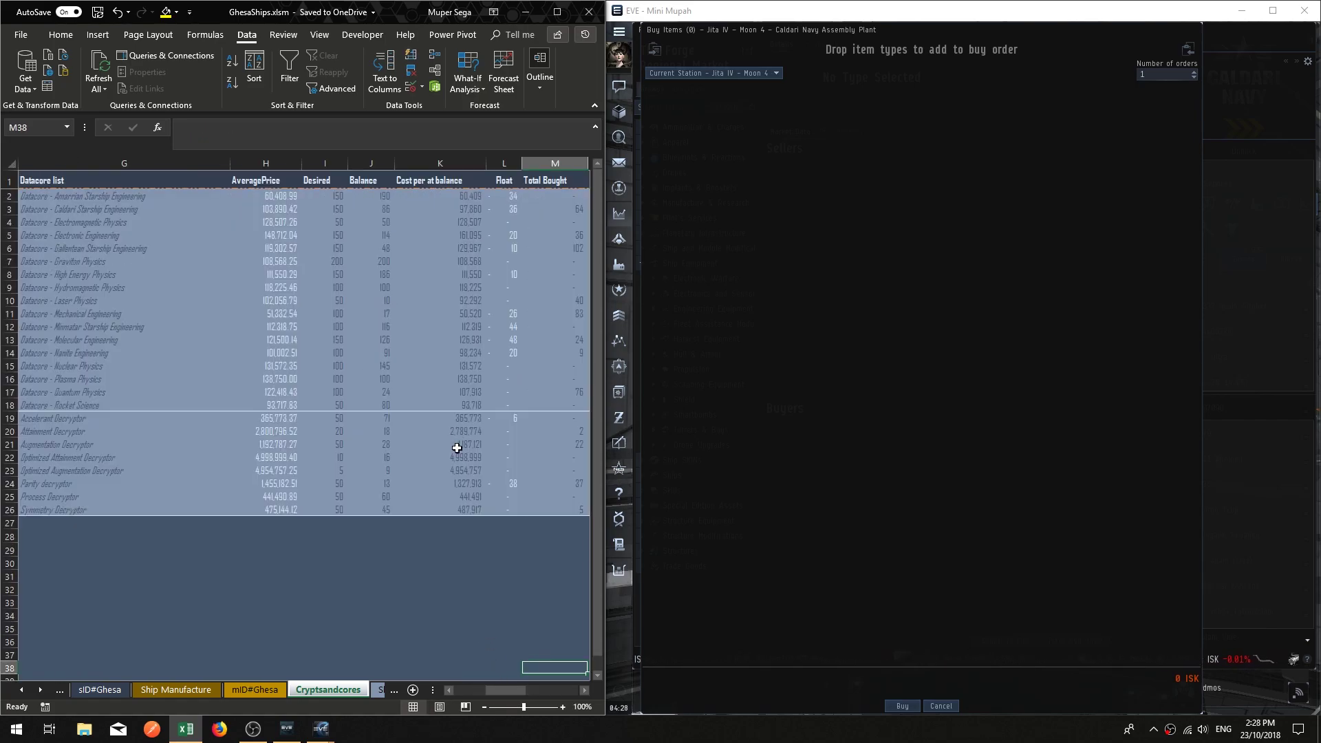
pyautogui.moveTo(206, 207); pyautogui.dragTo(408, 458)
pyautogui.click(487, 364)
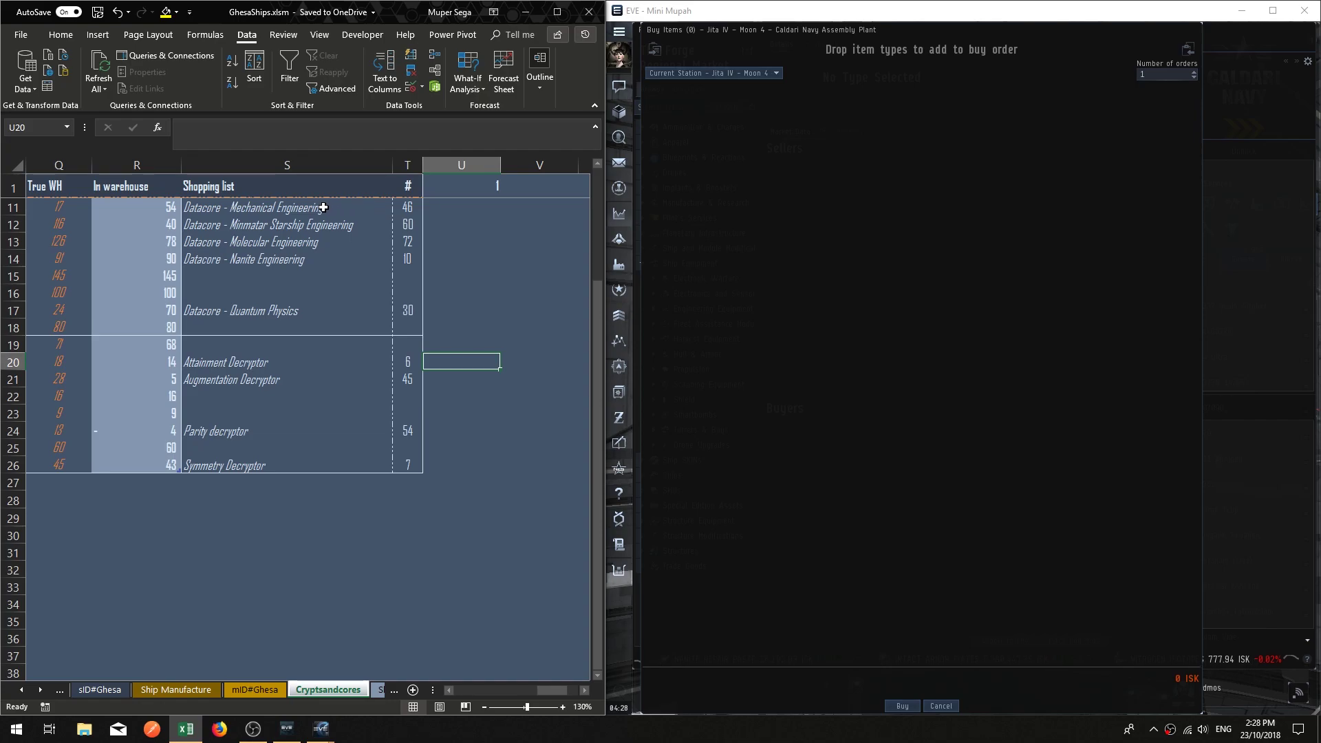
pyautogui.click(275, 260)
pyautogui.click(472, 336)
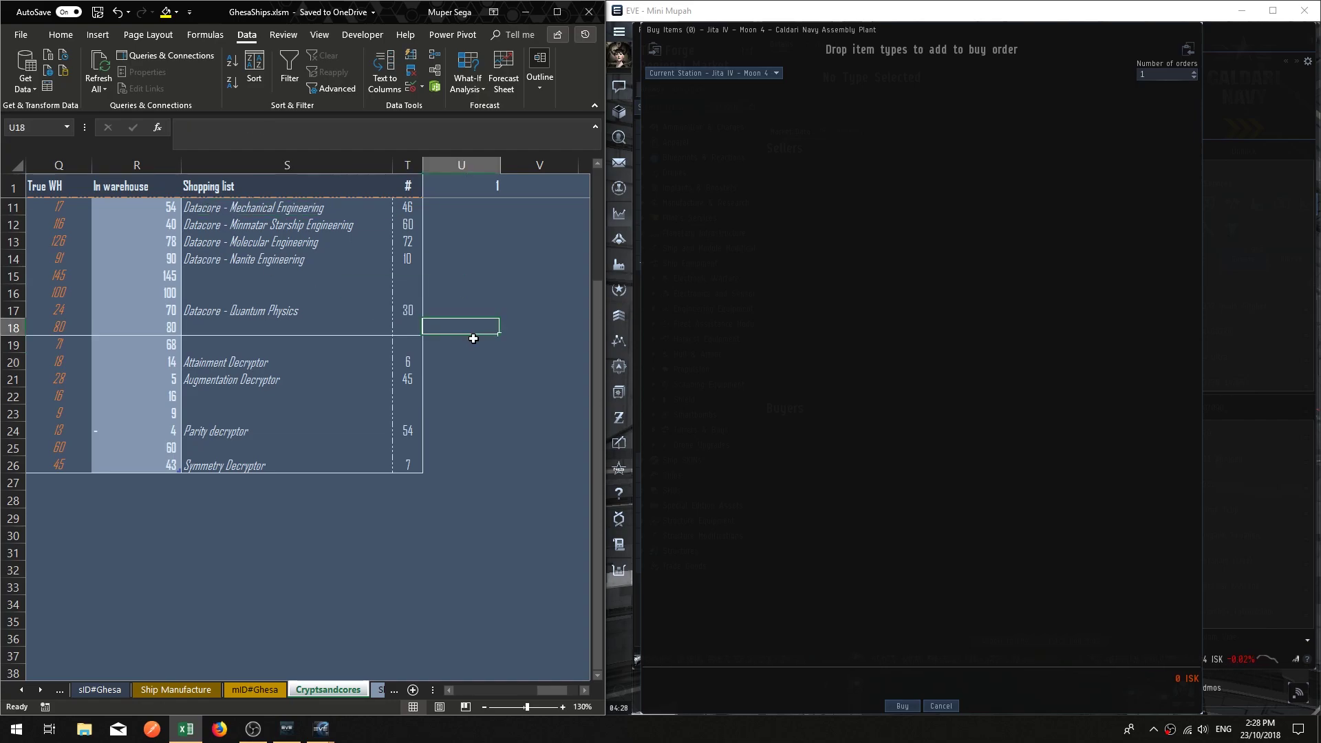
pyautogui.scroll(3, 276, 310)
pyautogui.moveTo(190, 206); pyautogui.dragTo(413, 618)
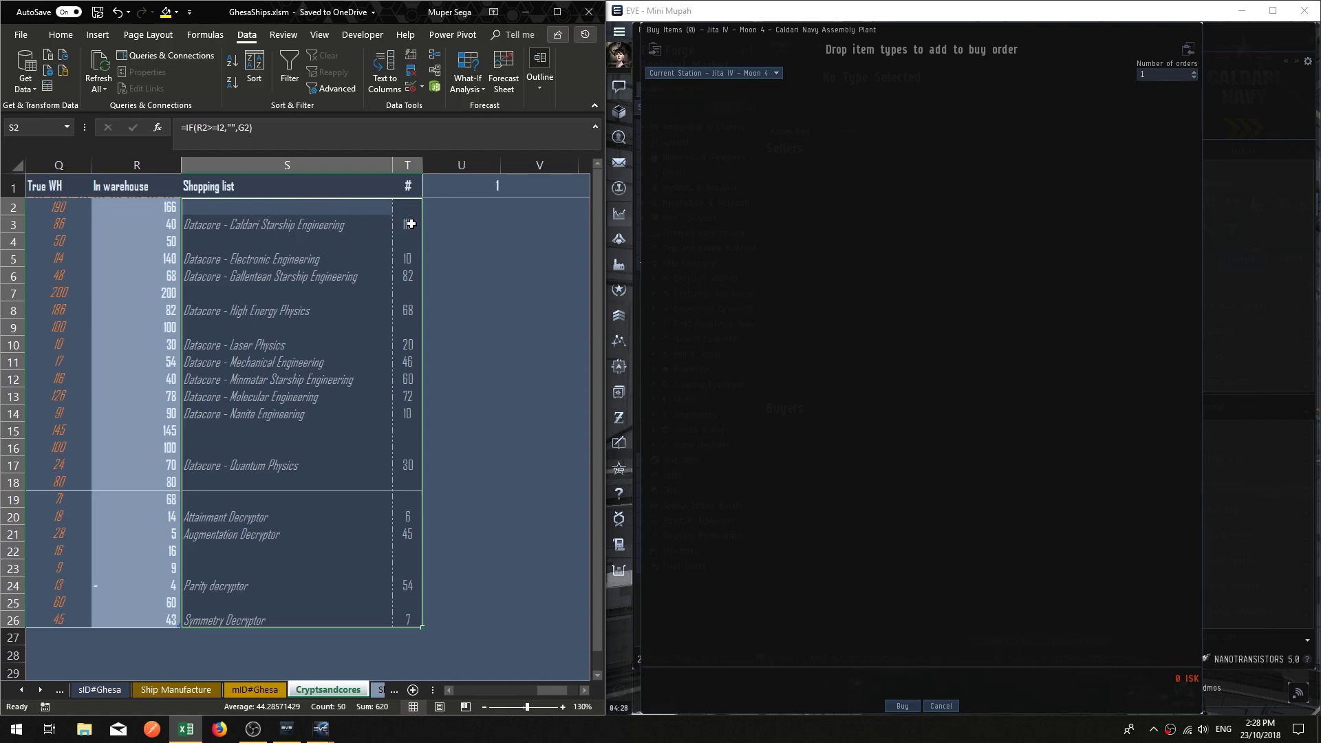
pyautogui.rightClick(298, 228)
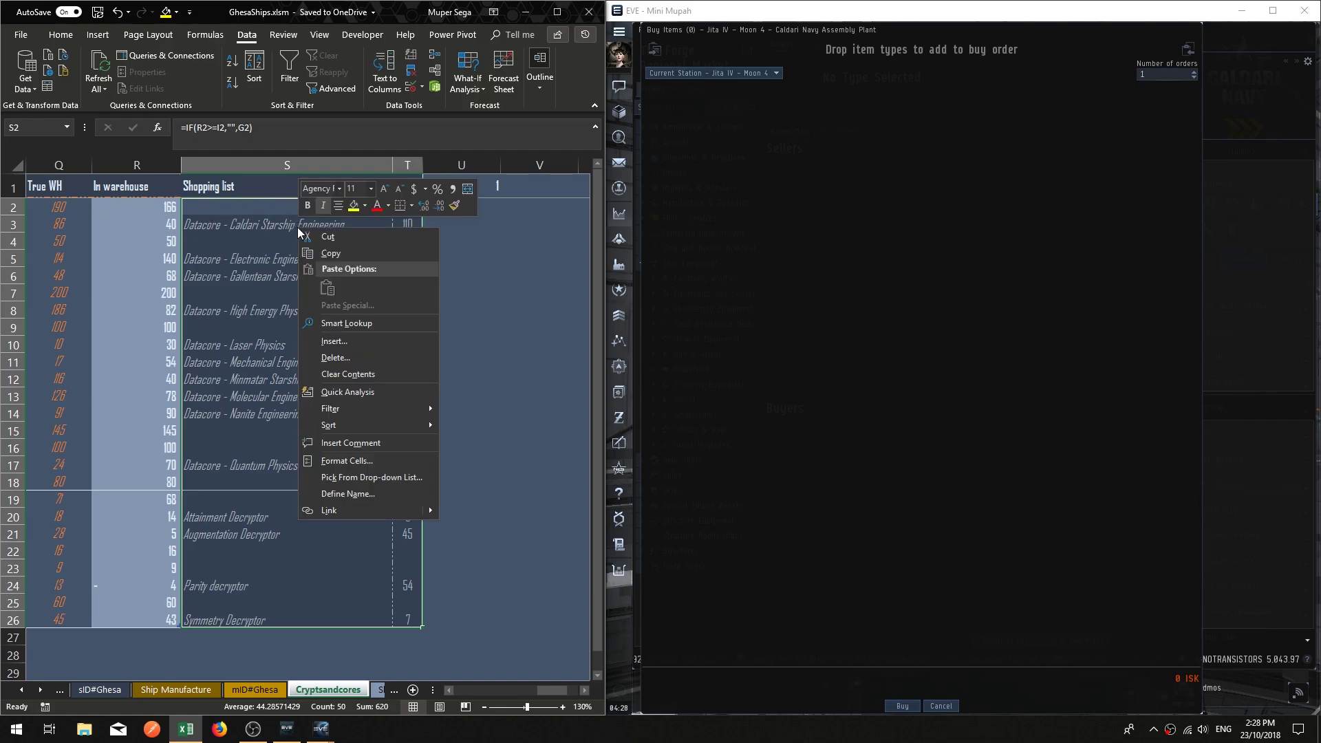
pyautogui.click(331, 253)
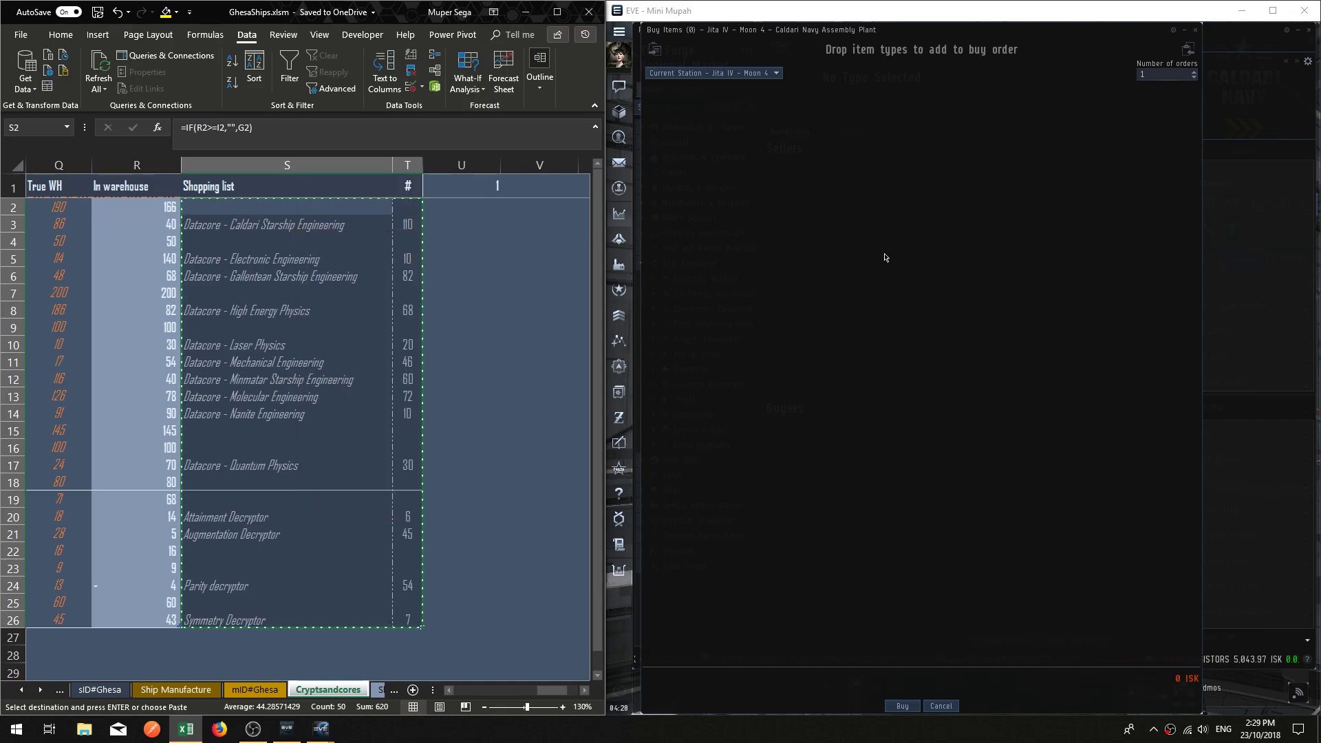
# Switch to EVE Online and import the items listed in the clipboard into the buy order.
pyautogui.click(655, 51)
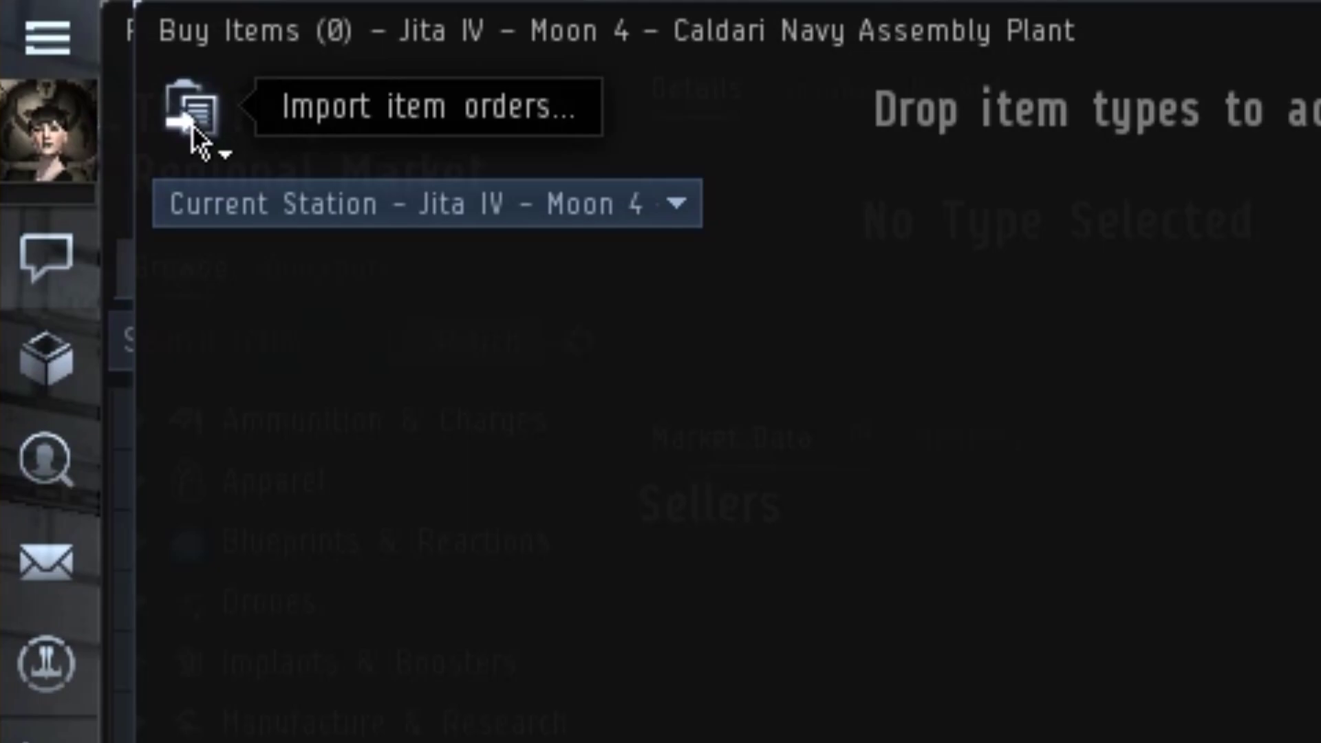
pyautogui.click(196, 127)
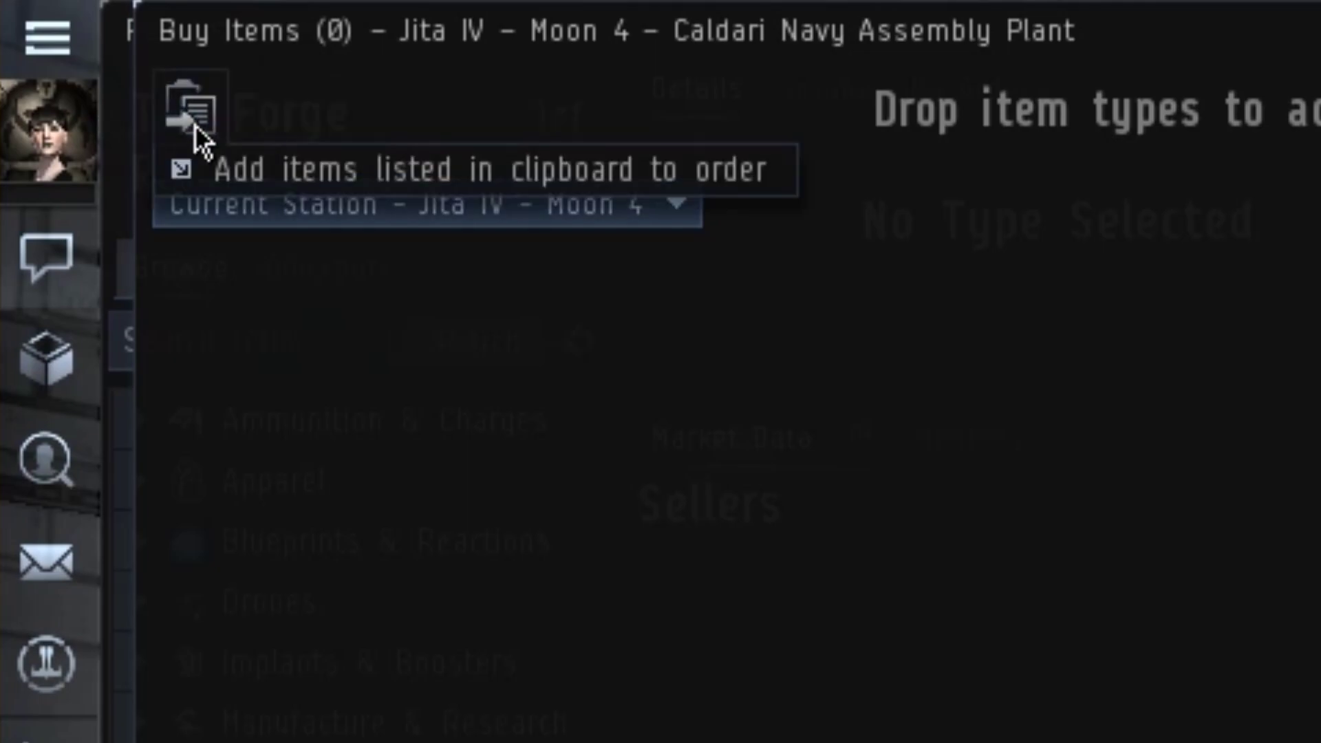
pyautogui.click(291, 176)
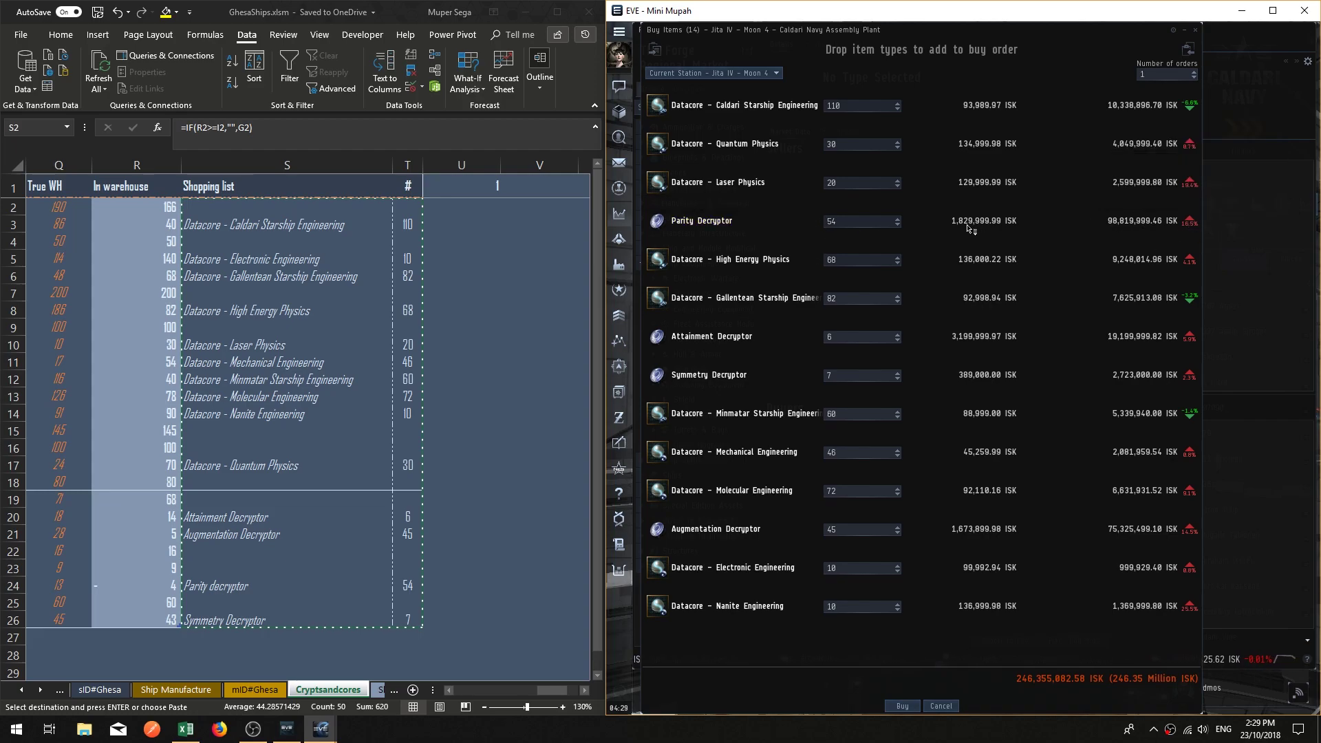
# Review the Parity Decryptor's price history back to late July, and remove that item from the buy order.
pyautogui.click(1190, 220)
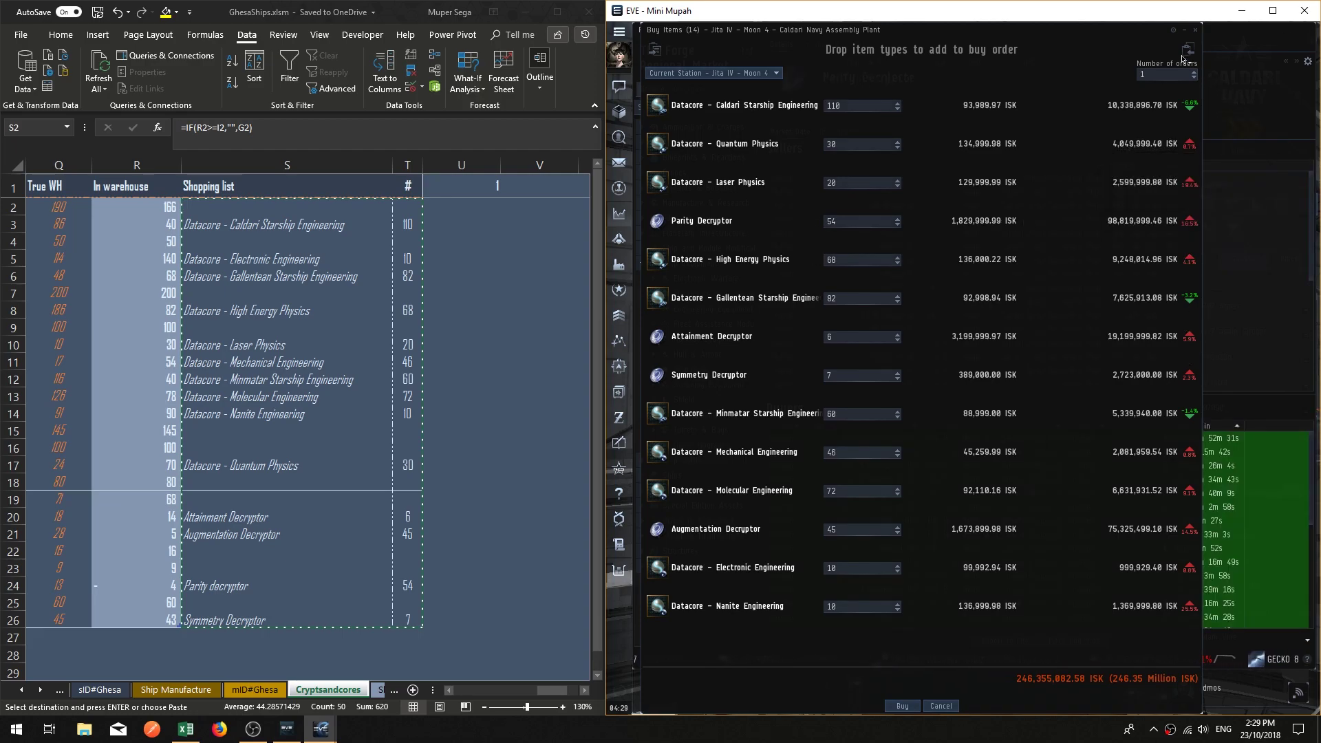
pyautogui.click(841, 132)
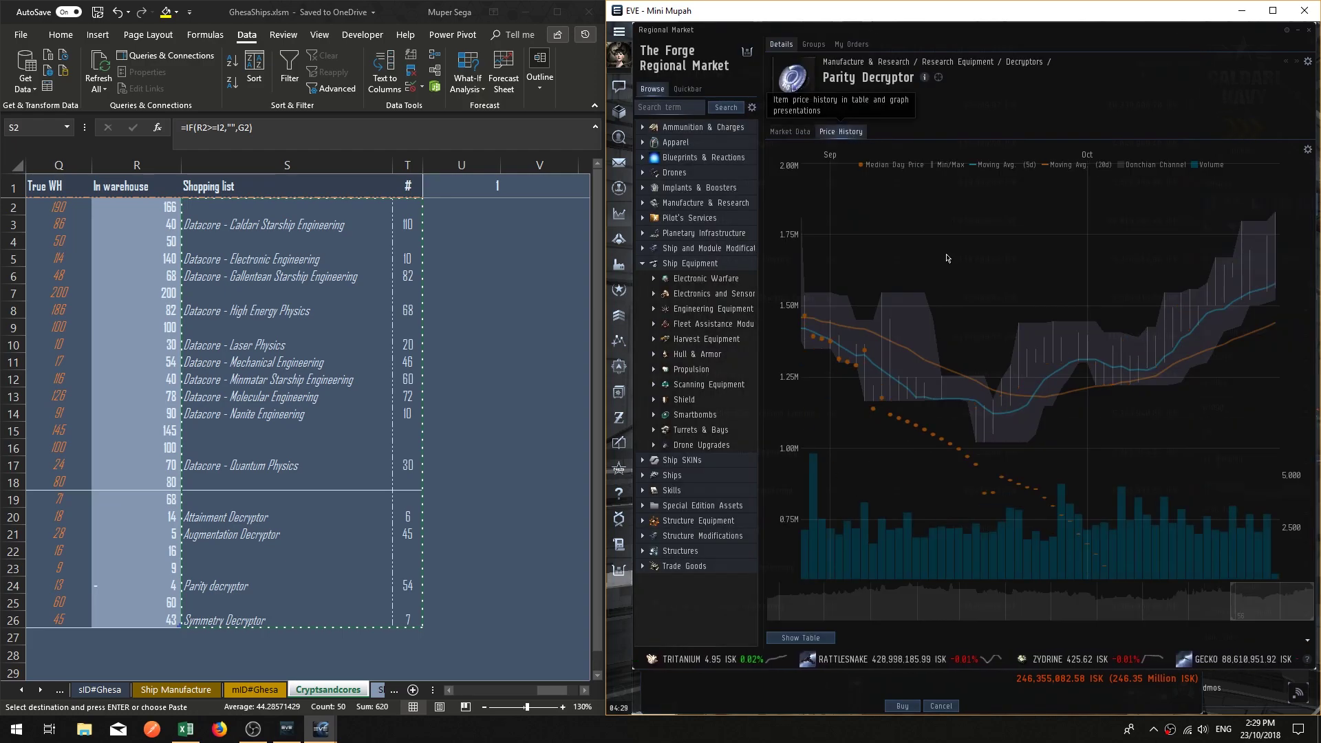
pyautogui.moveTo(1231, 608); pyautogui.dragTo(1168, 608)
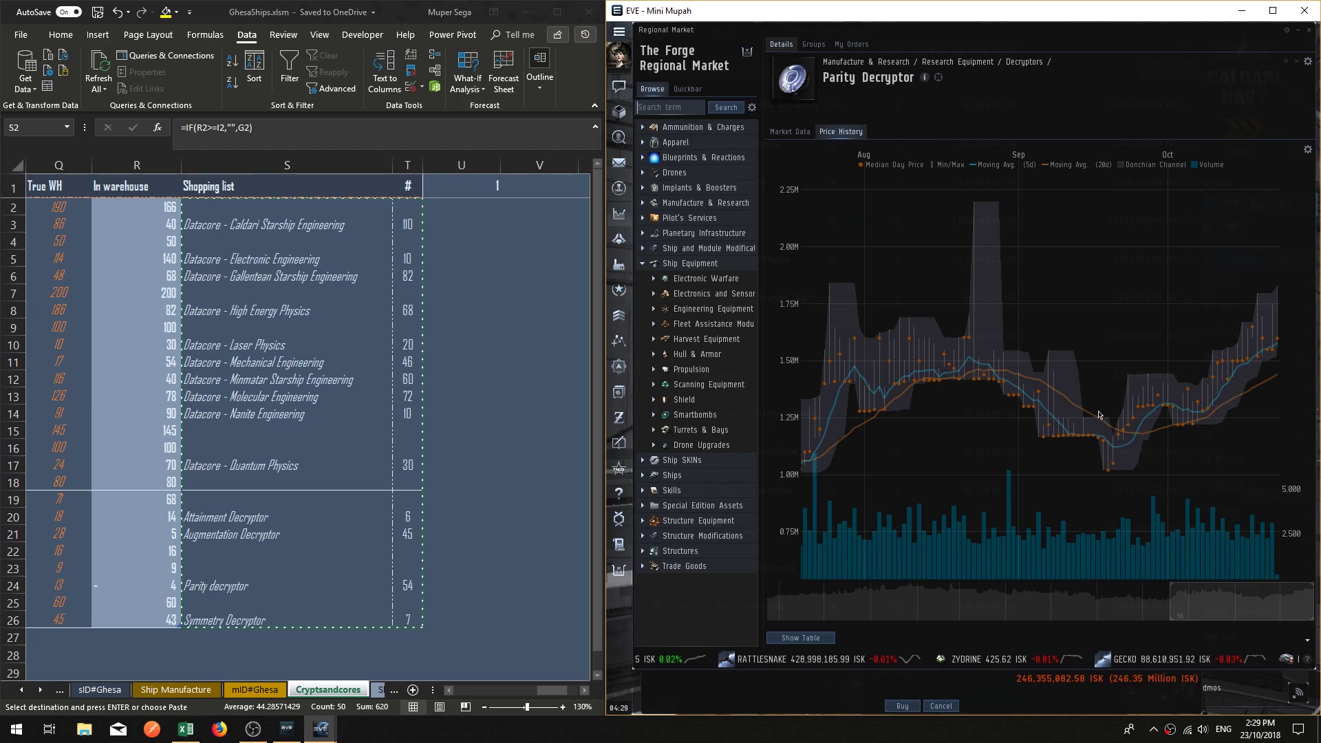
pyautogui.moveTo(1170, 389); pyautogui.dragTo(1171, 390)
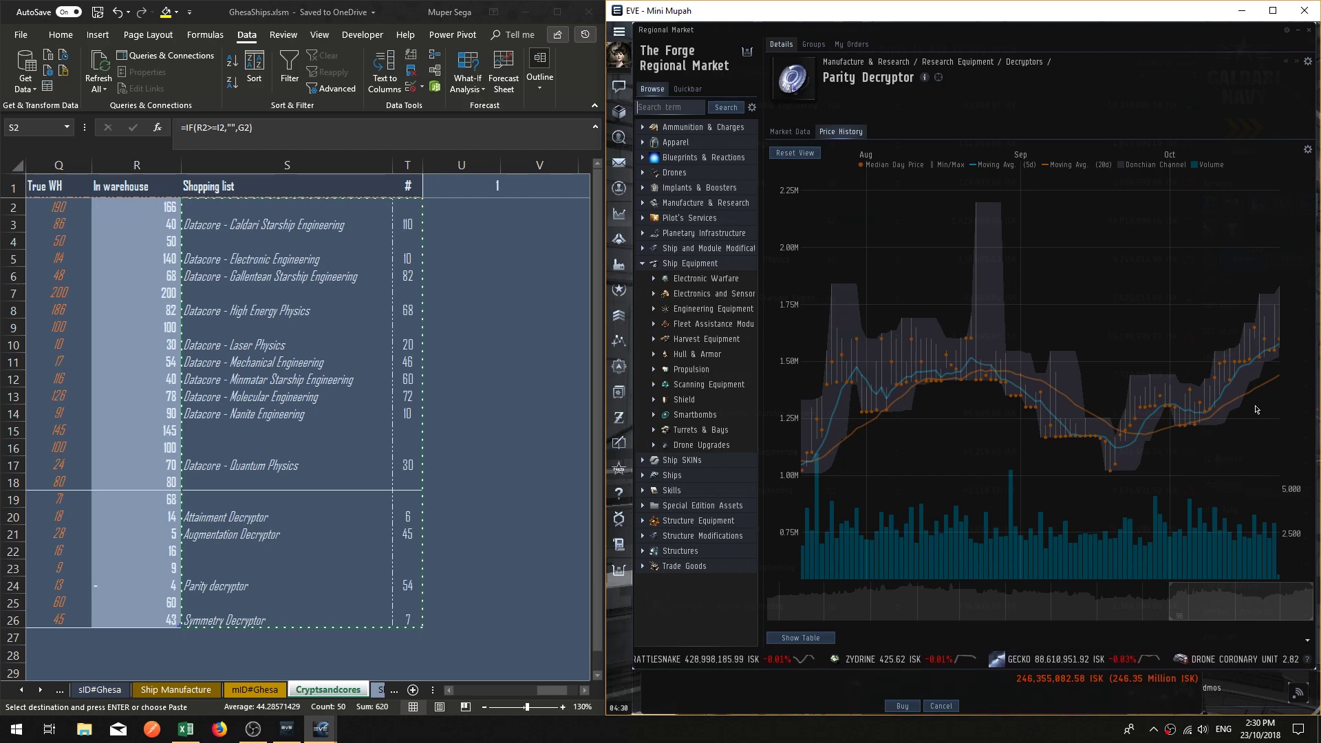
pyautogui.hotkey('alt', 'r')
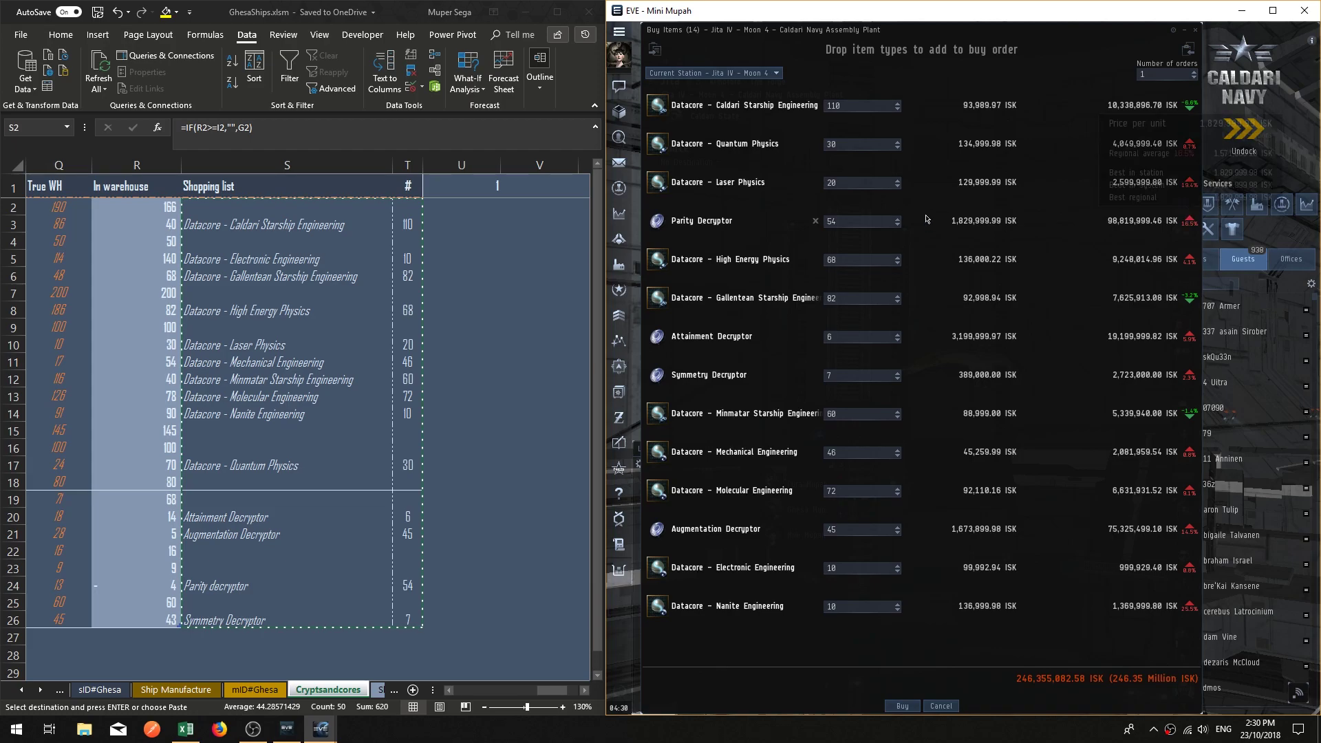
pyautogui.click(815, 221)
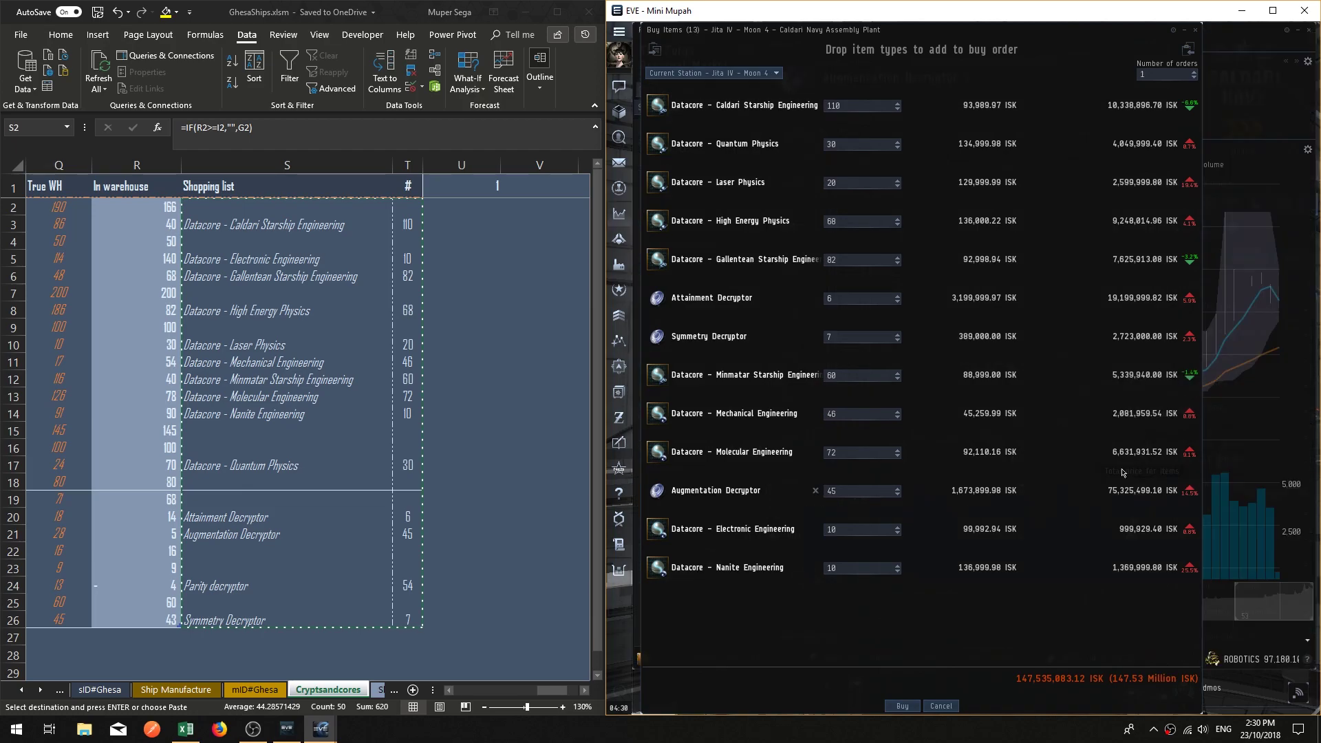
# Examine the Augmentation Decryptor's price history over shorter and longer date ranges, and close the regional market.
pyautogui.click(1255, 459)
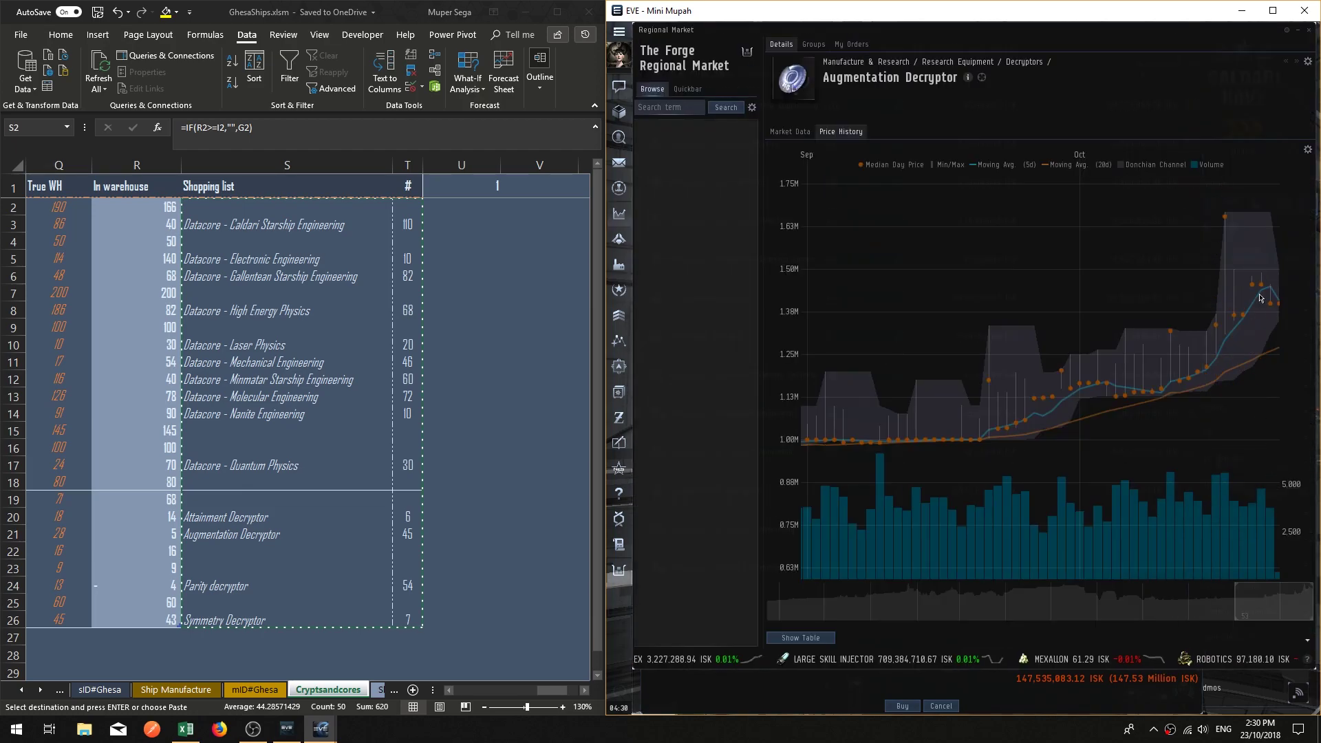
pyautogui.moveTo(1227, 609); pyautogui.dragTo(1147, 601)
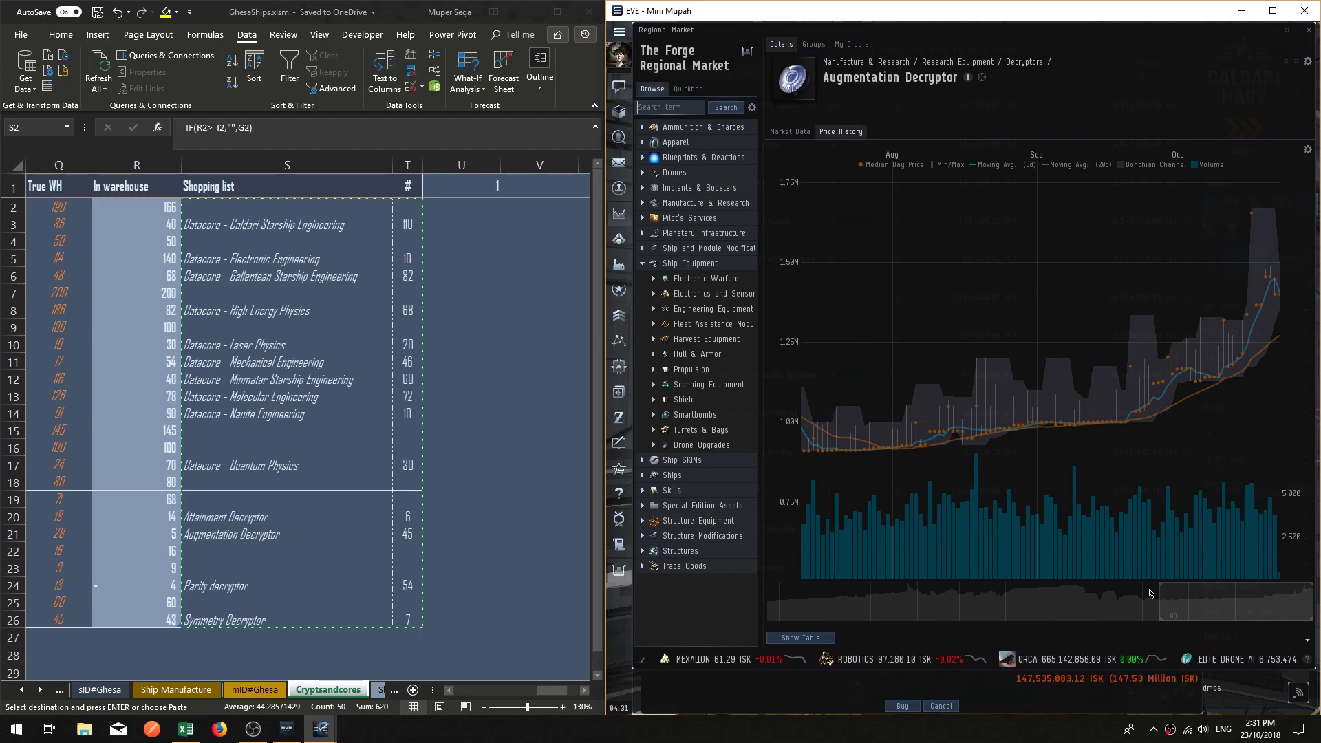
pyautogui.moveTo(1162, 599); pyautogui.dragTo(1236, 600)
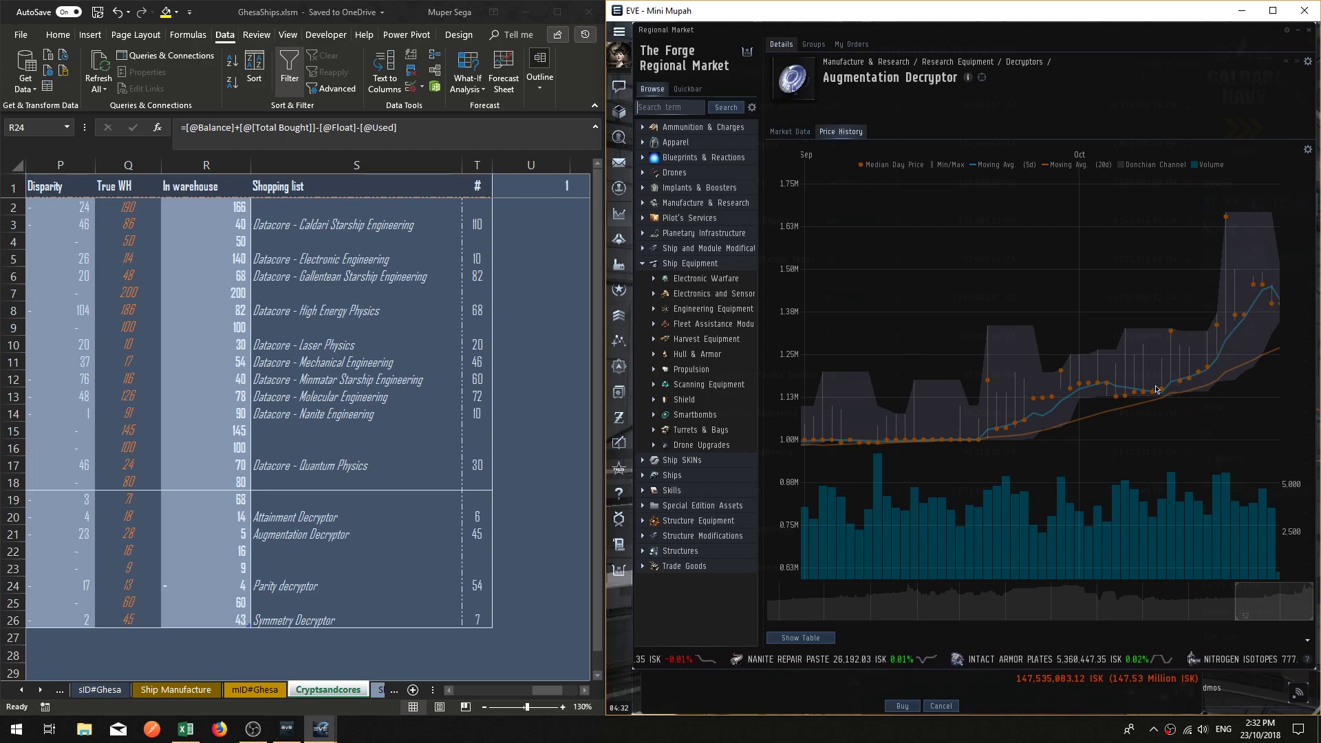
pyautogui.moveTo(1146, 393)
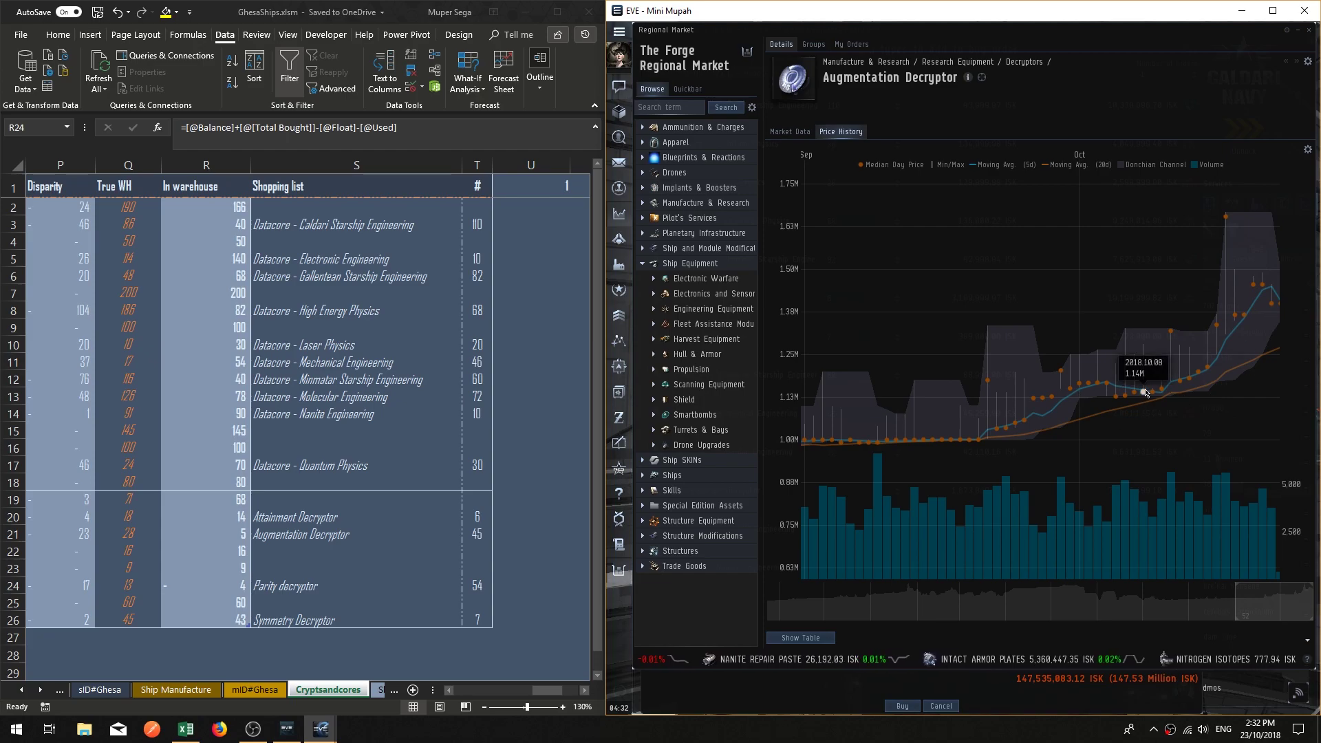
pyautogui.scroll(-3, 1059, 438)
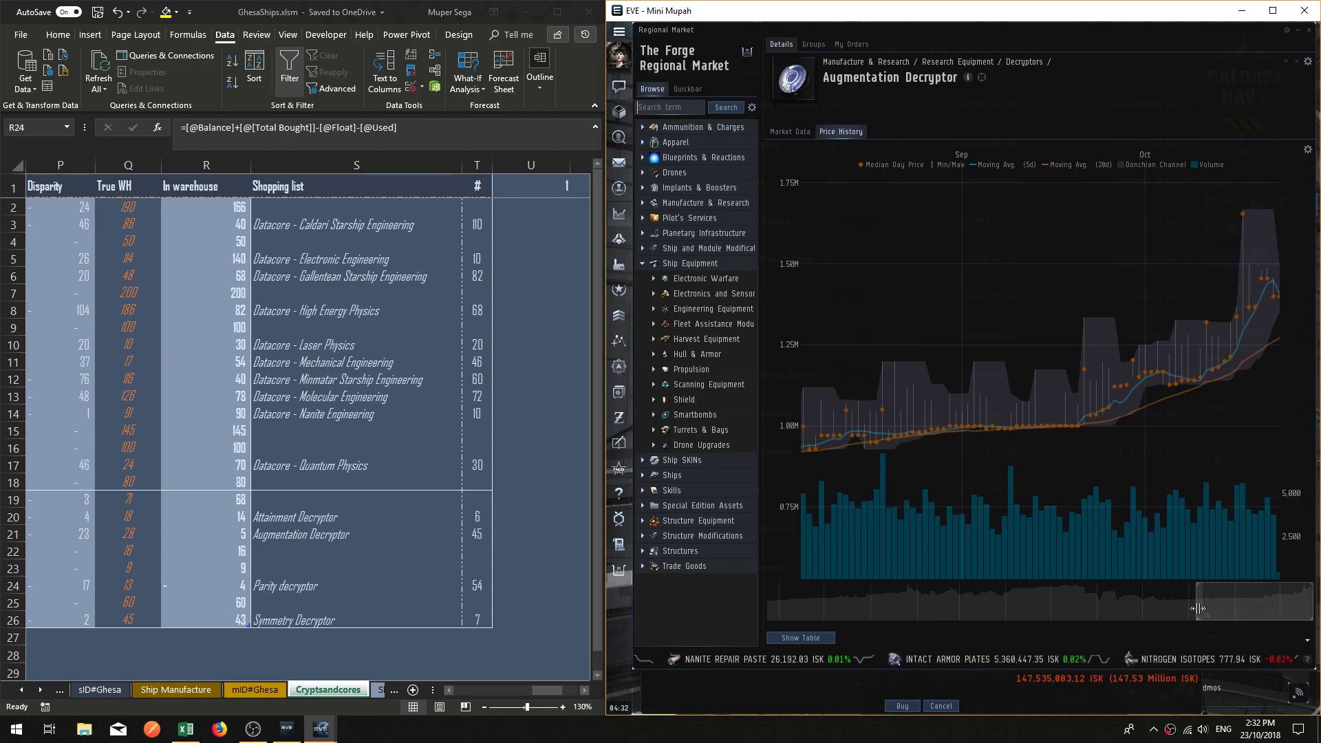
pyautogui.moveTo(1050, 428)
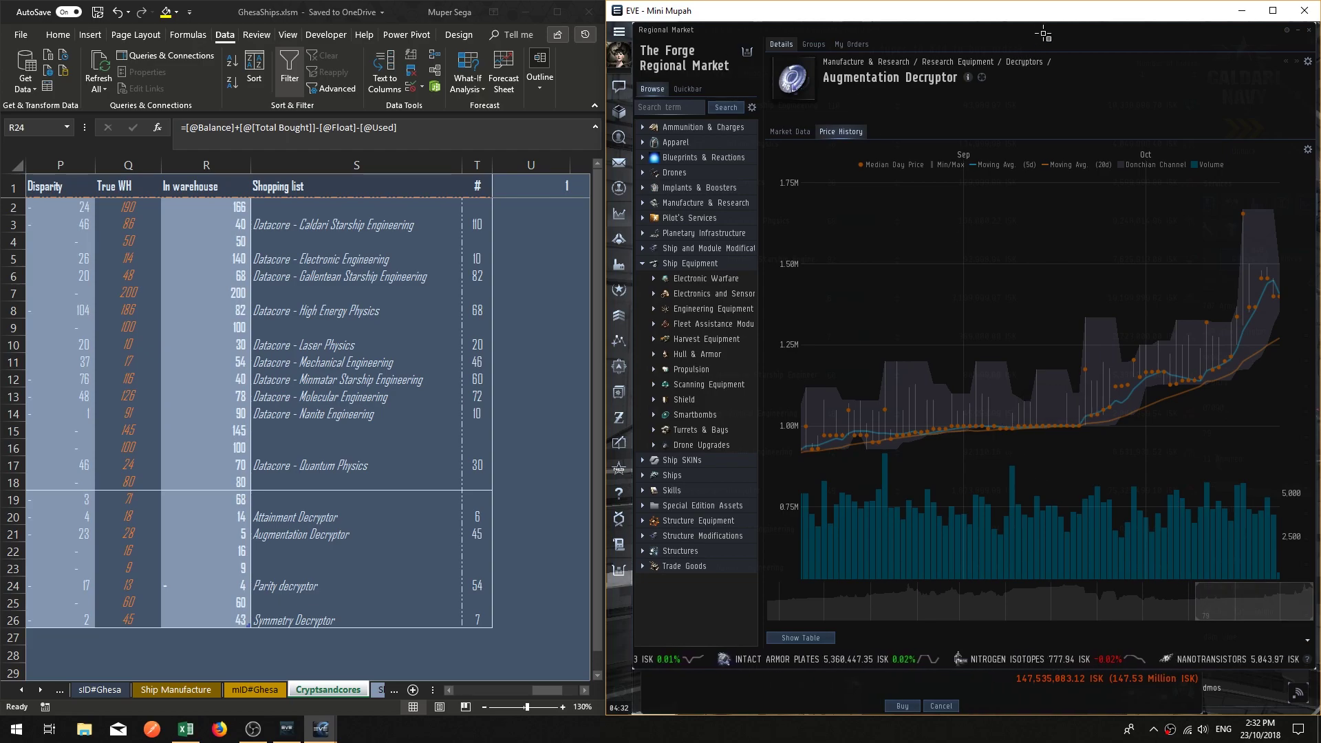
pyautogui.click(1308, 32)
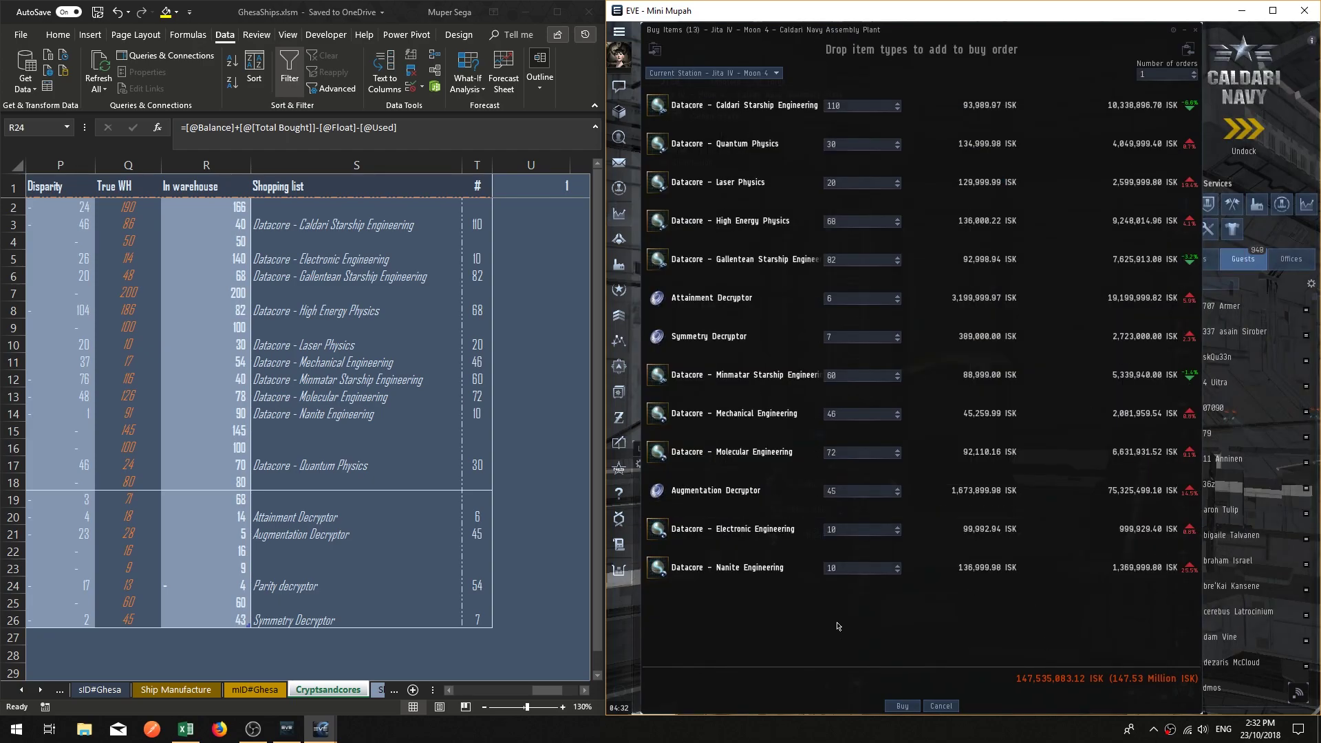
# Buy the items in the multibuy order at Jita IV - Moon 4.
pyautogui.click(912, 705)
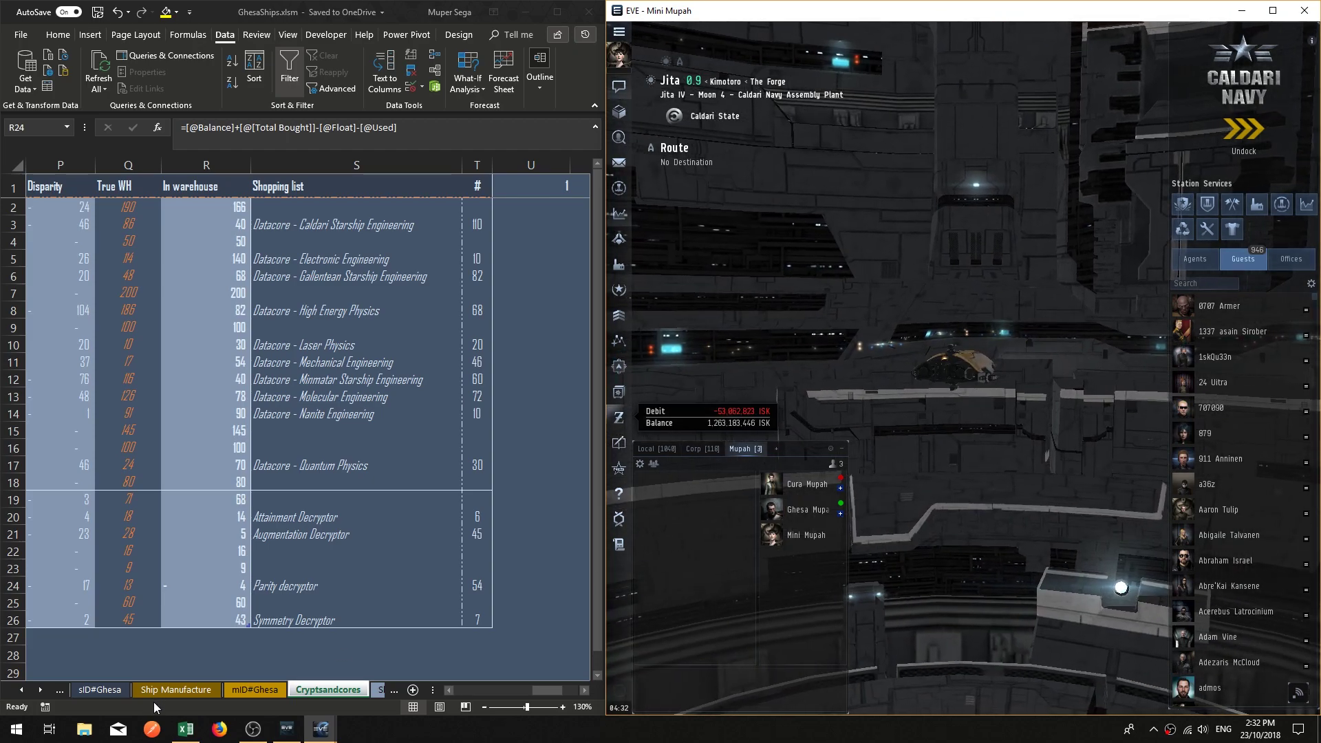
# Switch to Excel and open the pinned recent workbook CuraComponentsbackup.xlsm.
pyautogui.click(27, 38)
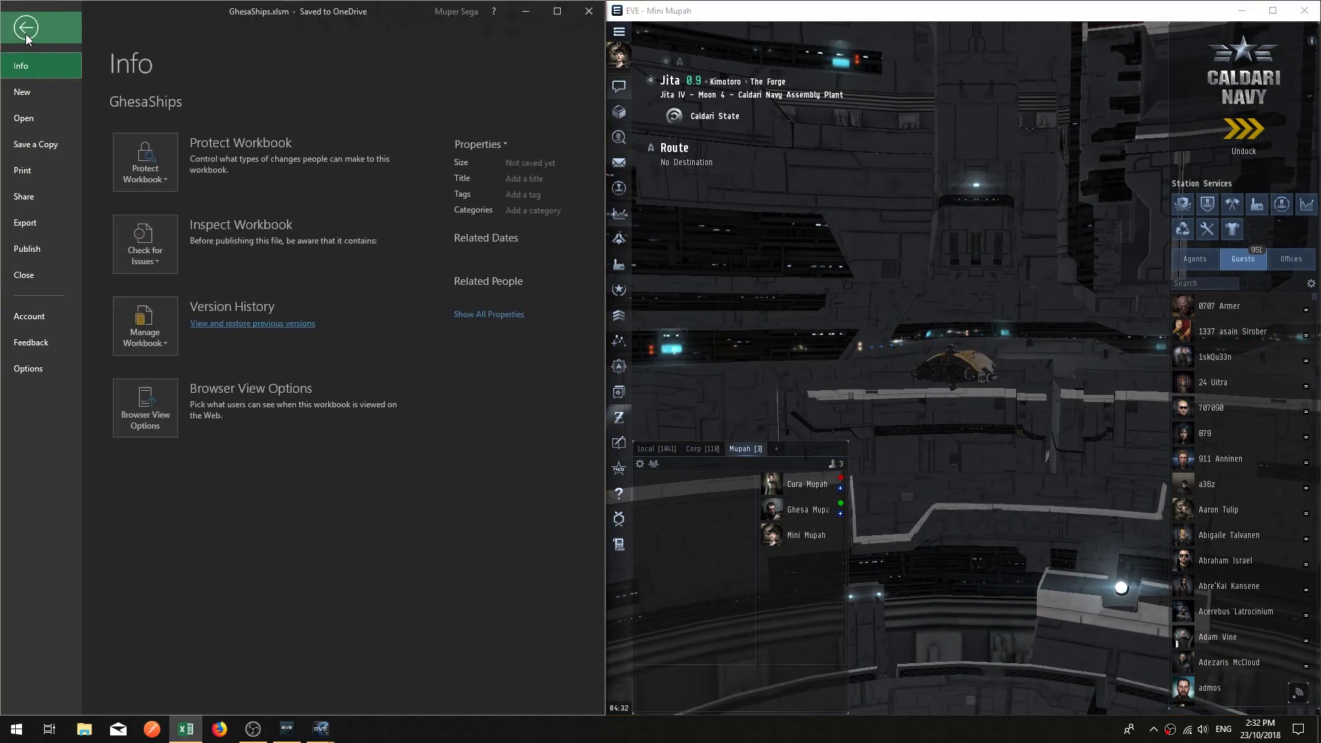
pyautogui.click(38, 123)
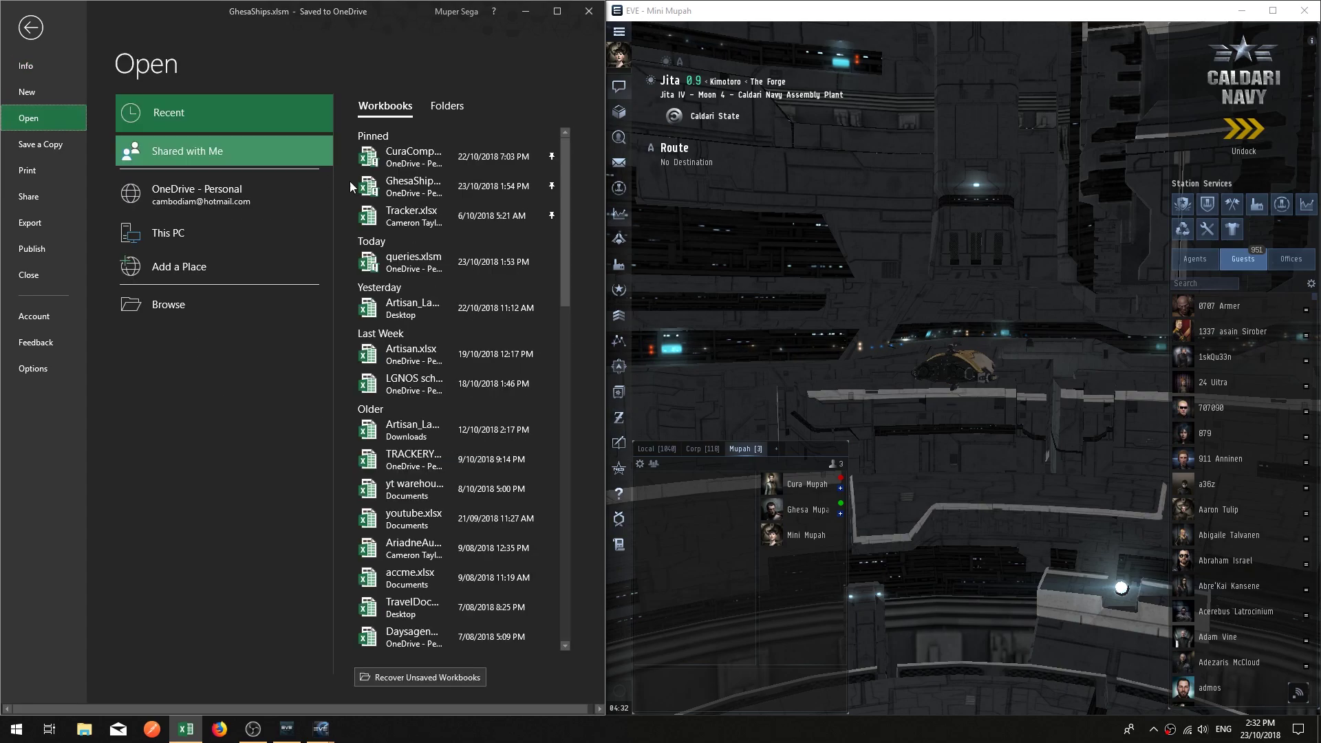
pyautogui.click(413, 157)
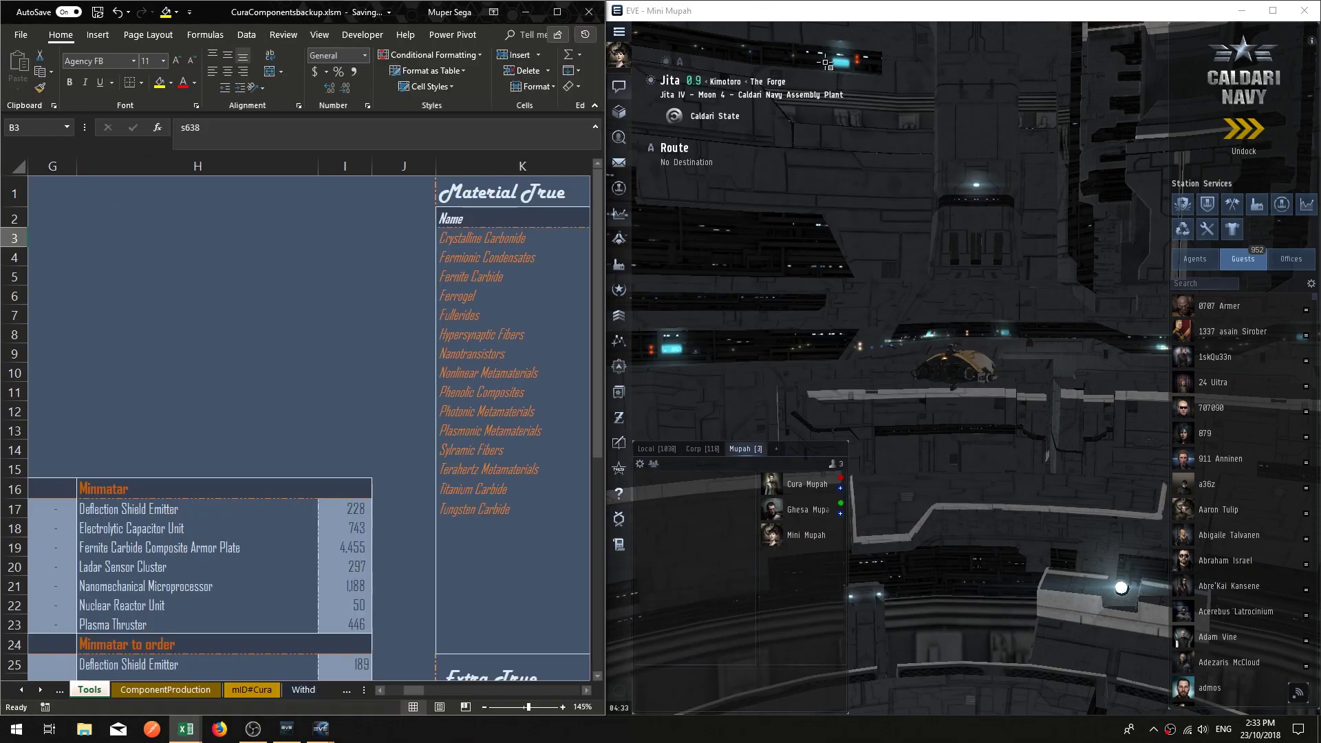
# Show the Overview sheet of the components workbook in a maximized window.
pyautogui.click(363, 353)
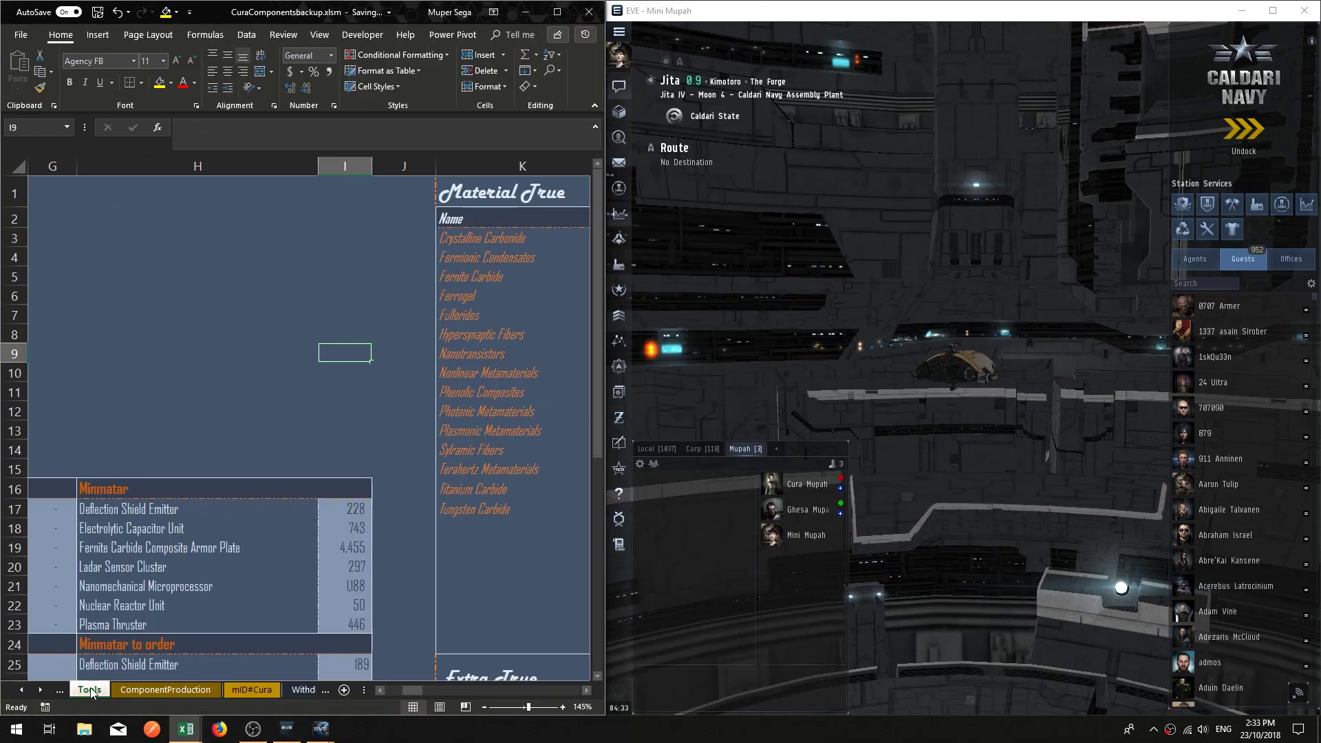
pyautogui.click(60, 690)
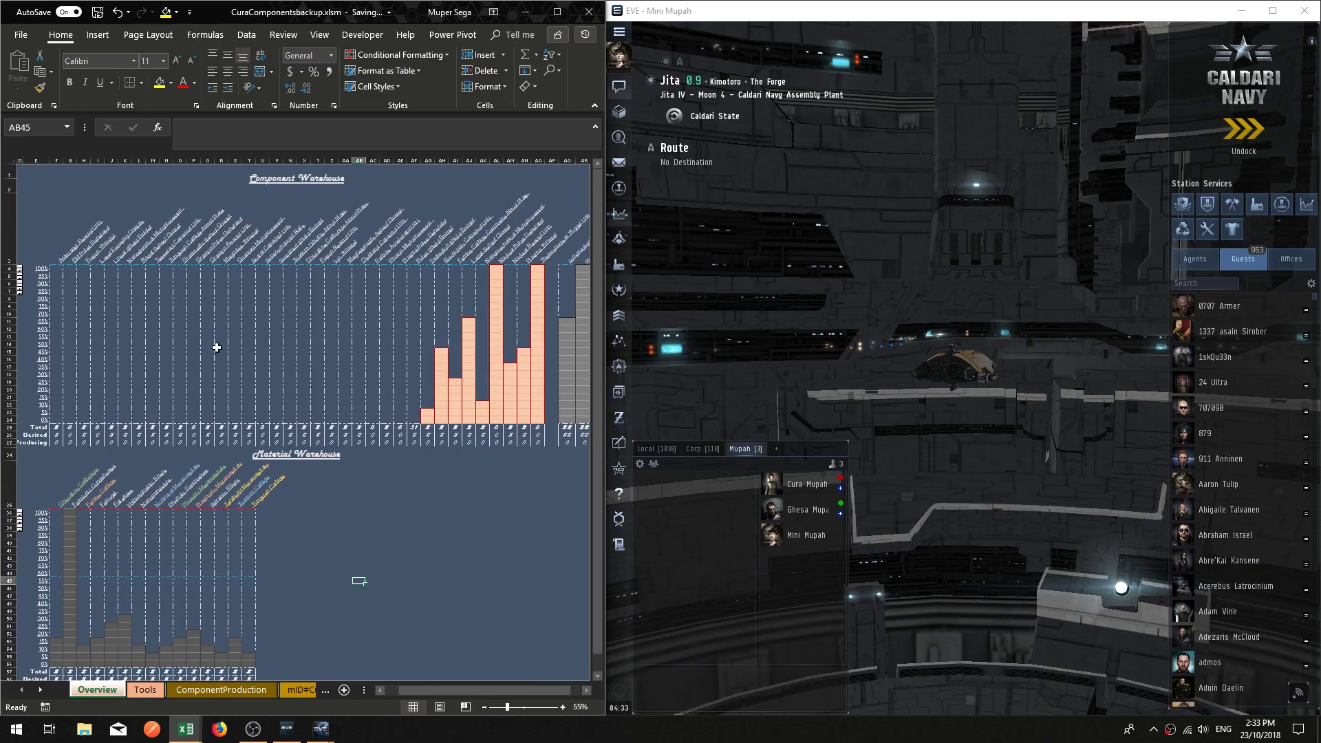
pyautogui.press('super+Up')
pyautogui.click(254, 256)
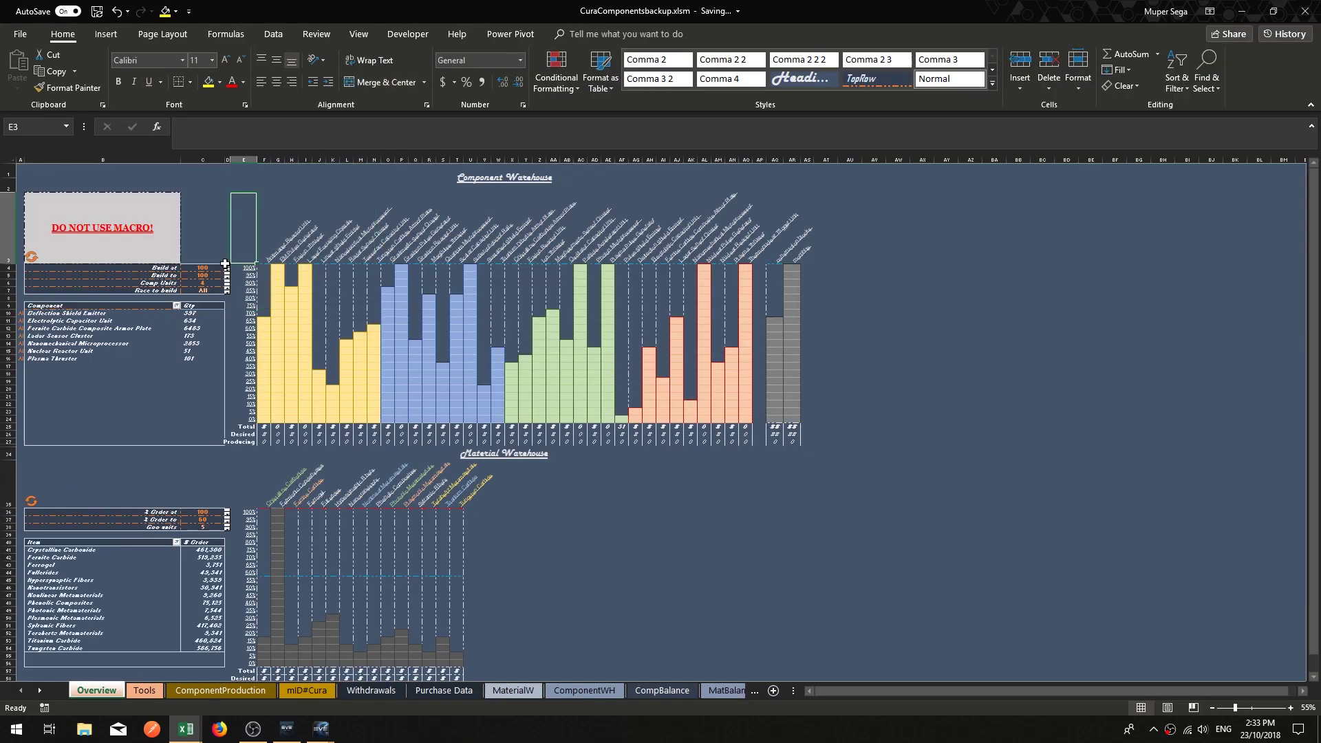
# Examine the Material Warehouse section of the Overview sheet, covering its stock chart, order settings and item order list.
pyautogui.click(524, 586)
pyautogui.scroll(-1, 481, 537)
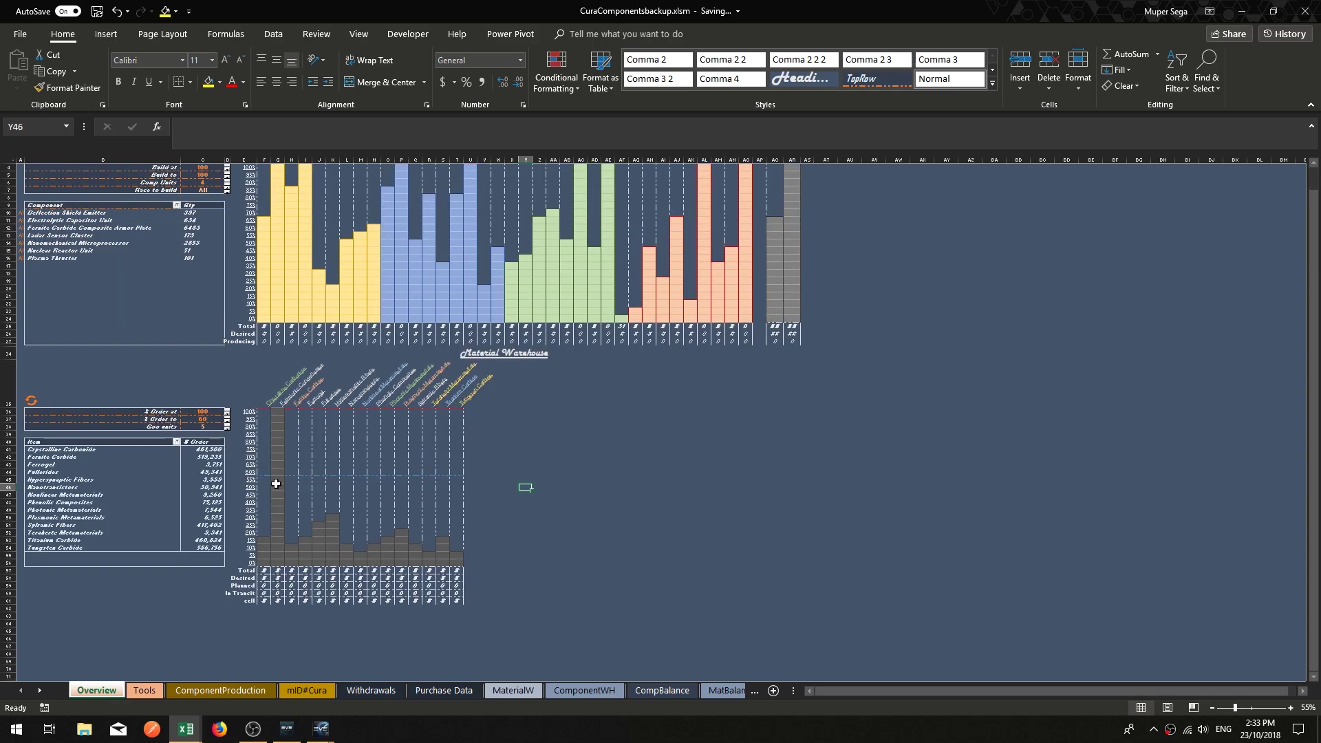
pyautogui.moveTo(246, 397); pyautogui.dragTo(469, 598)
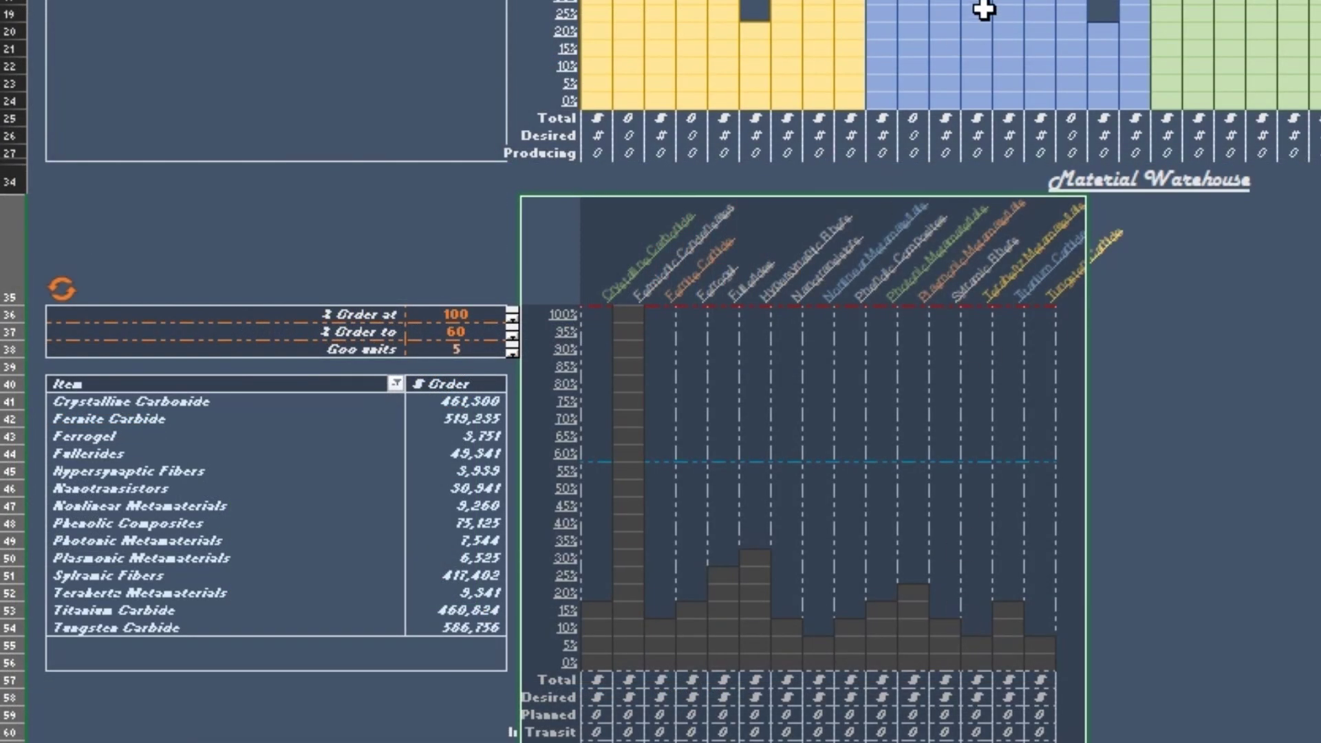
pyautogui.click(1265, 421)
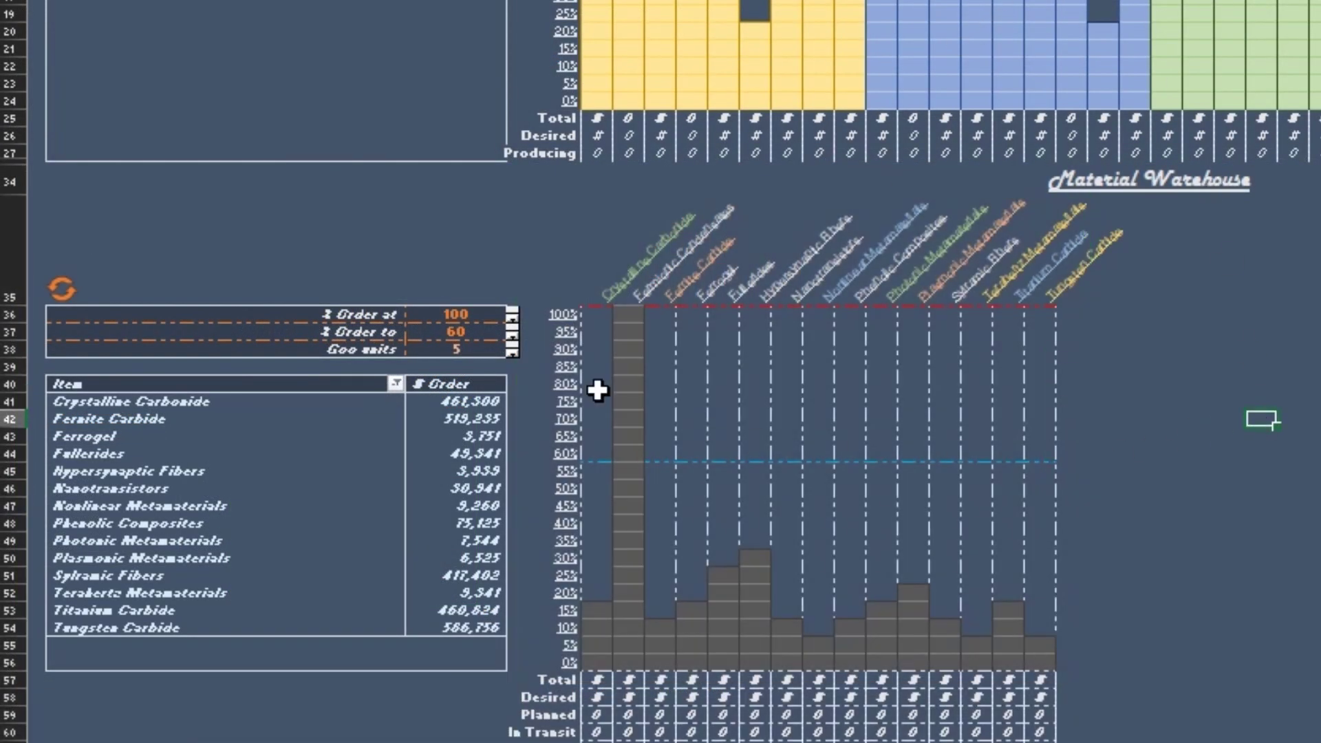
pyautogui.click(1309, 441)
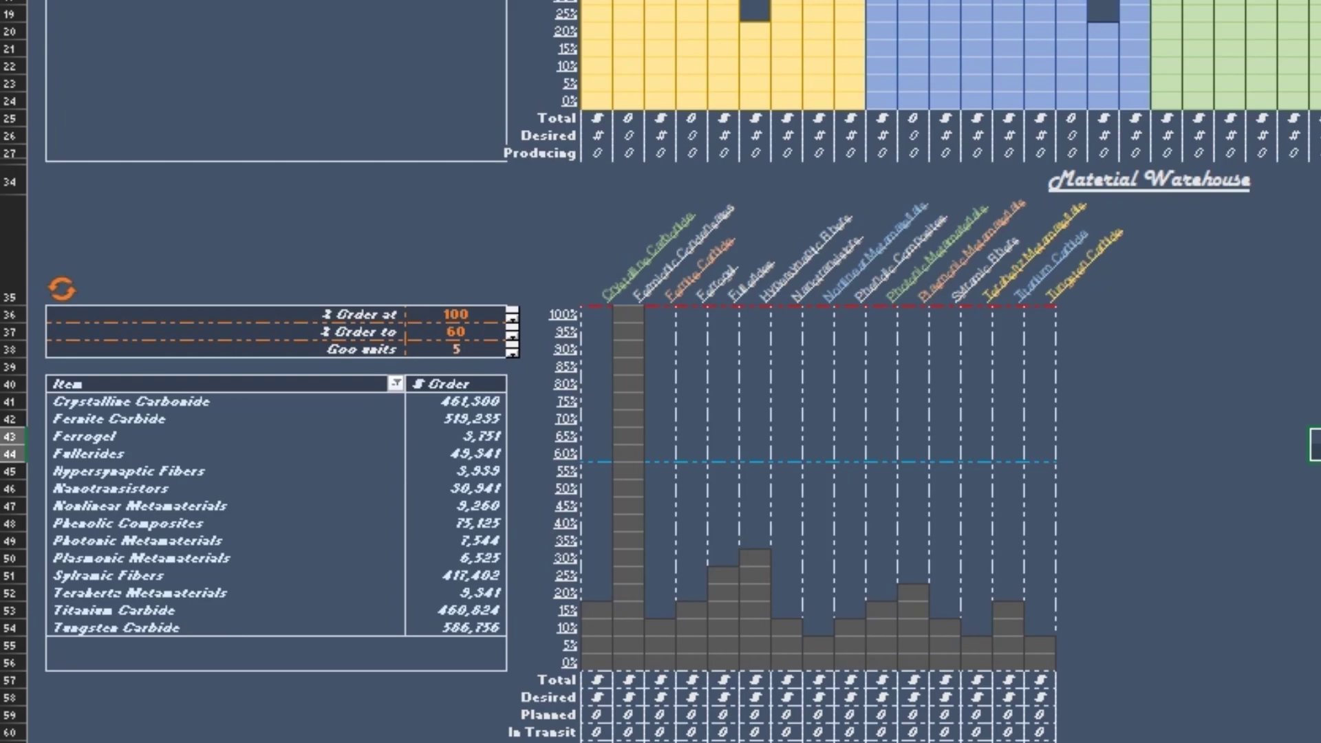
pyautogui.click(1134, 470)
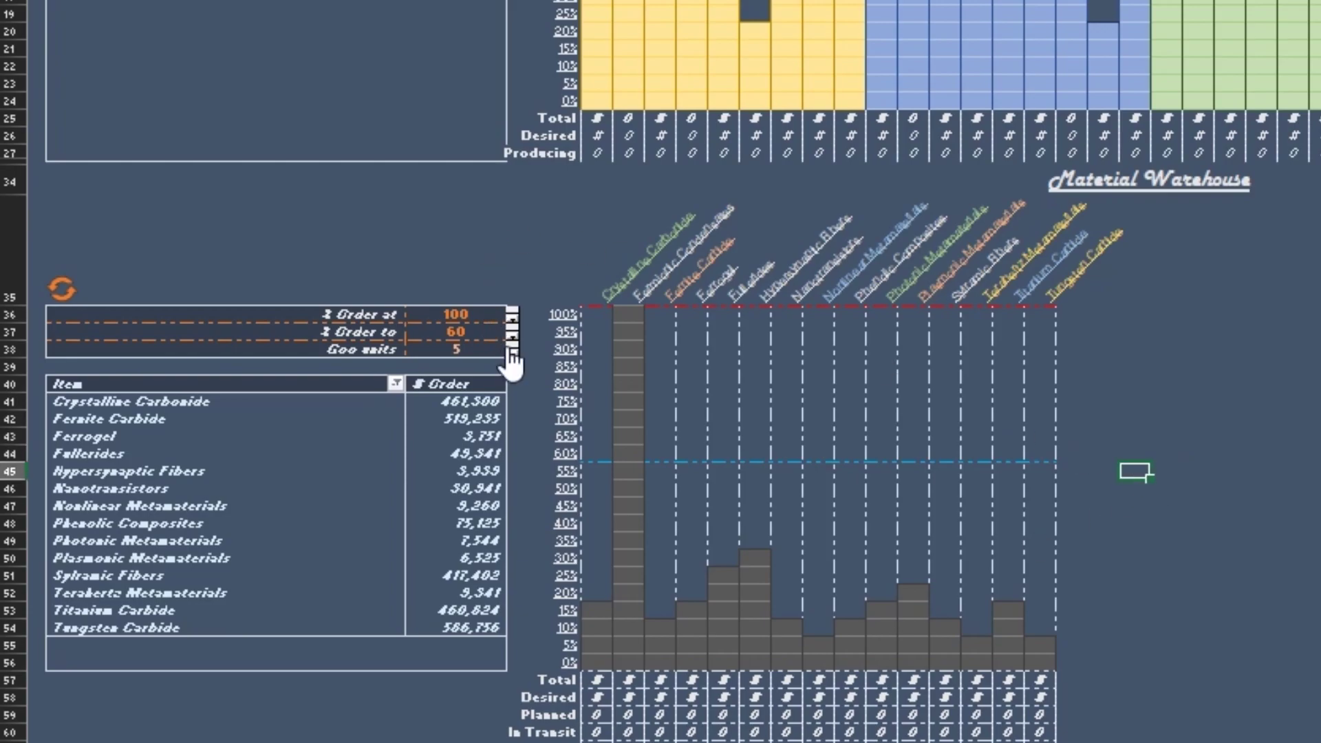
# Set the Material Warehouse's % Order to value to 45 and refresh its item order list.
pyautogui.click(513, 338)
pyautogui.click(513, 338)
pyautogui.click(513, 338)
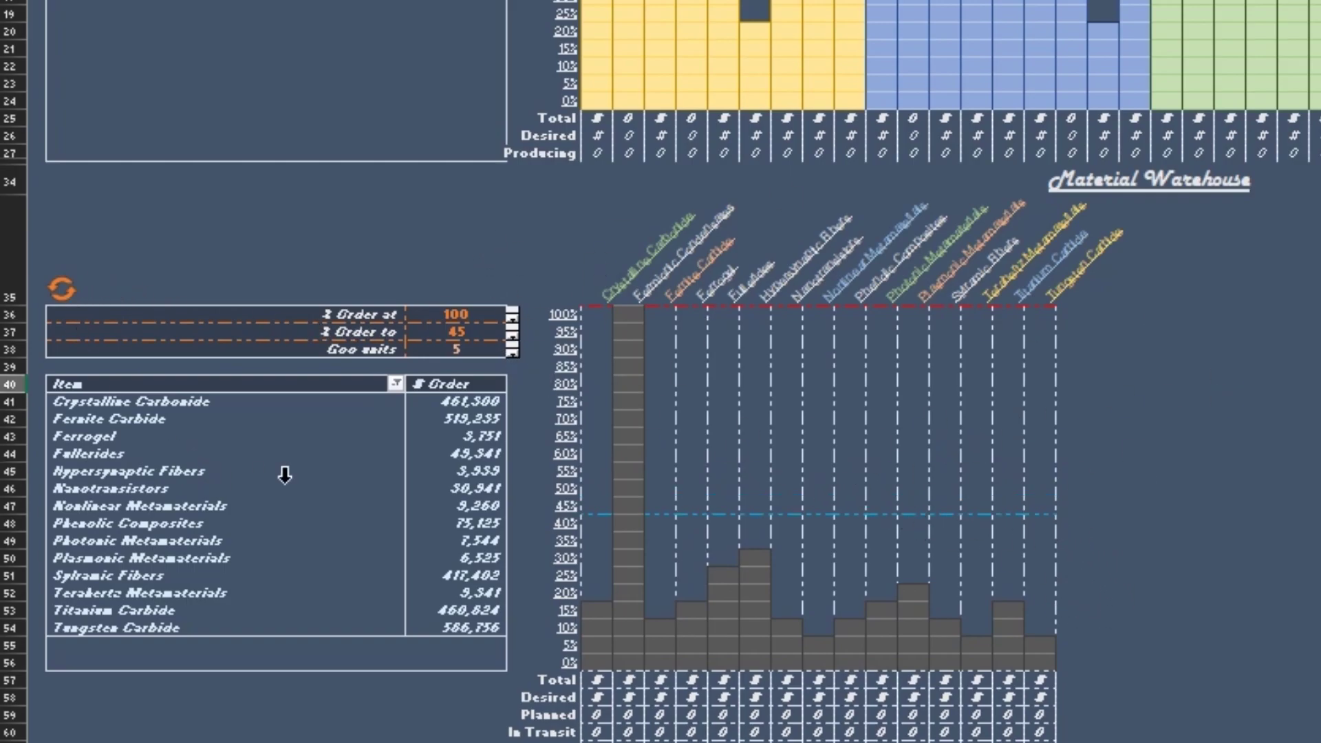
pyautogui.click(62, 289)
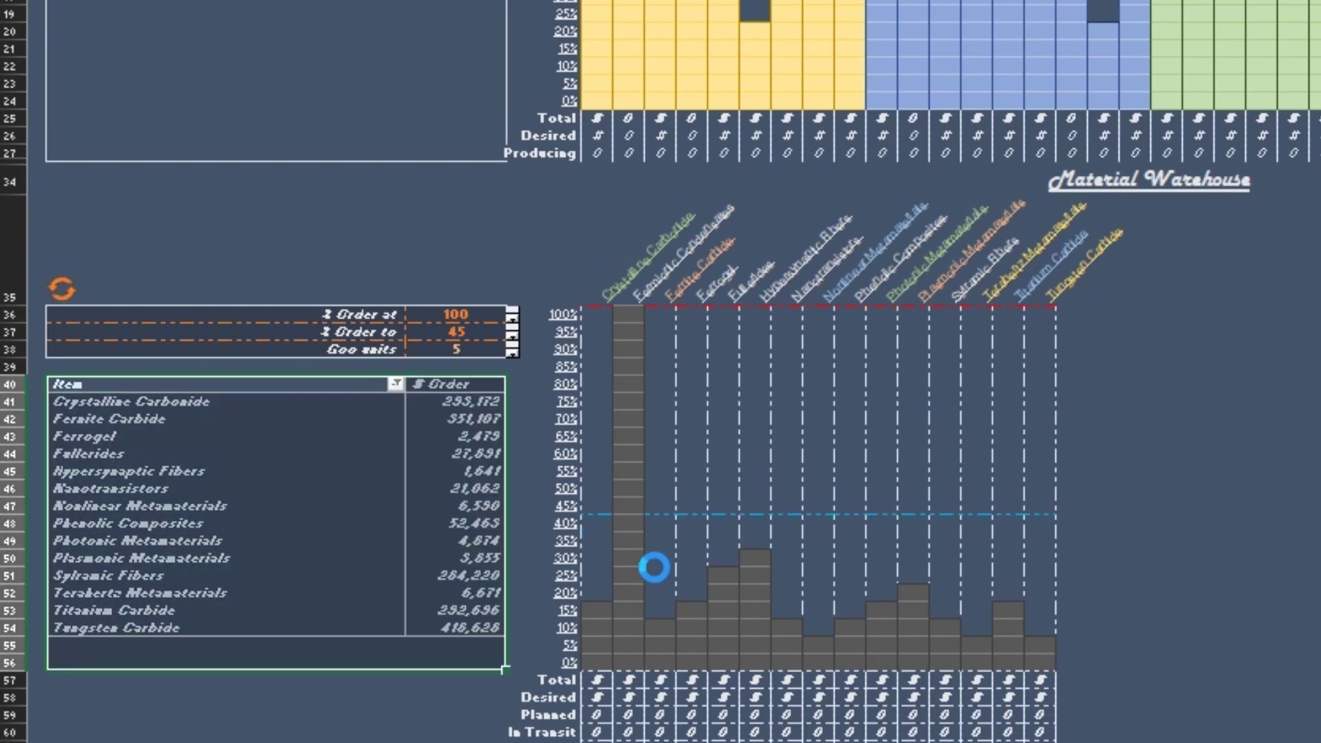
# Copy the Material Warehouse items and order quantities from Crystalline Carbonide down through Tungsten Carbide.
pyautogui.moveTo(123, 401); pyautogui.dragTo(138, 419)
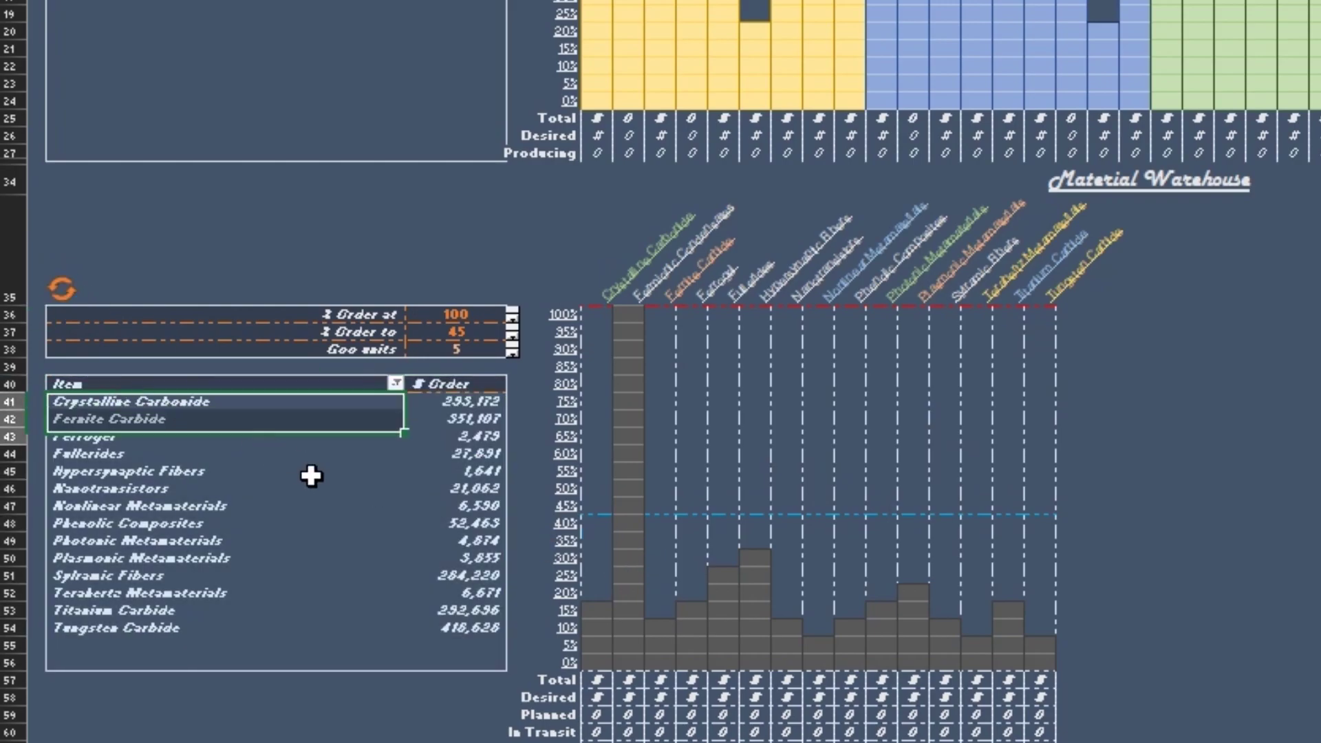
pyautogui.moveTo(327, 485); pyautogui.dragTo(447, 666)
pyautogui.rightClick(475, 584)
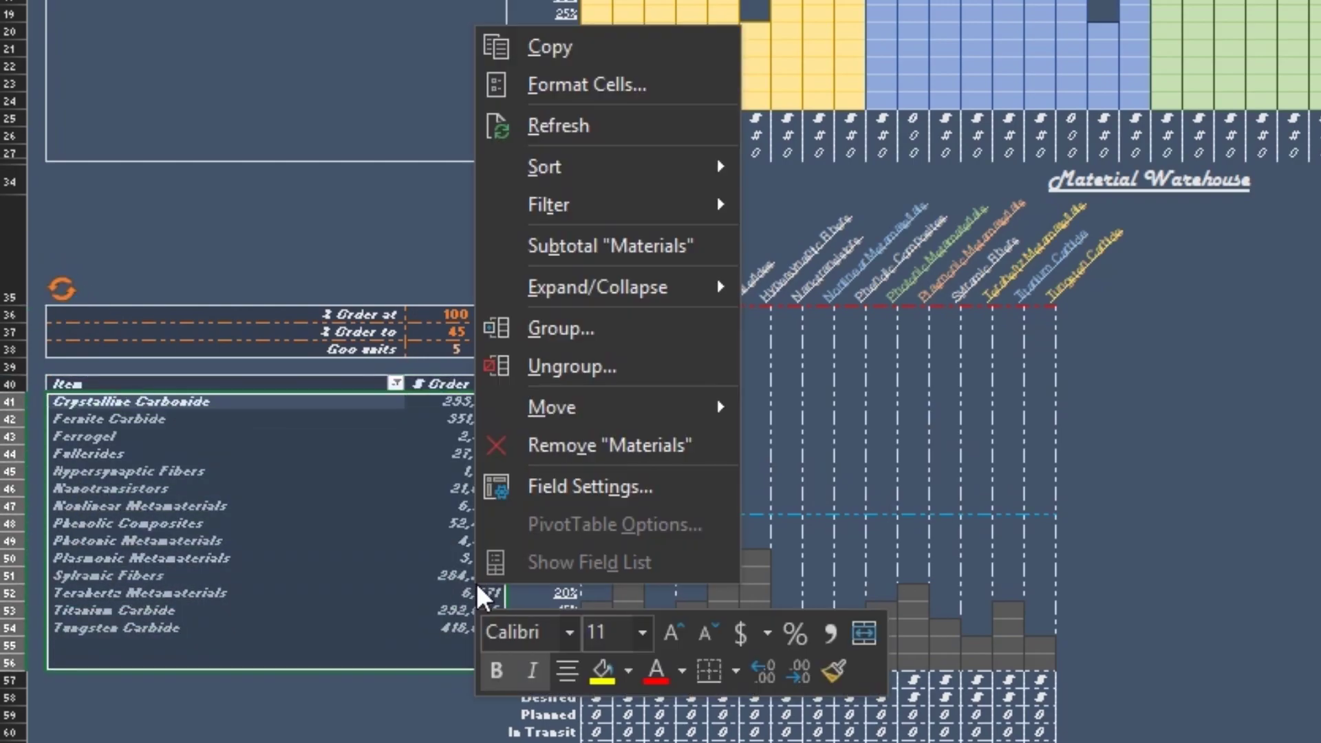
pyautogui.click(543, 48)
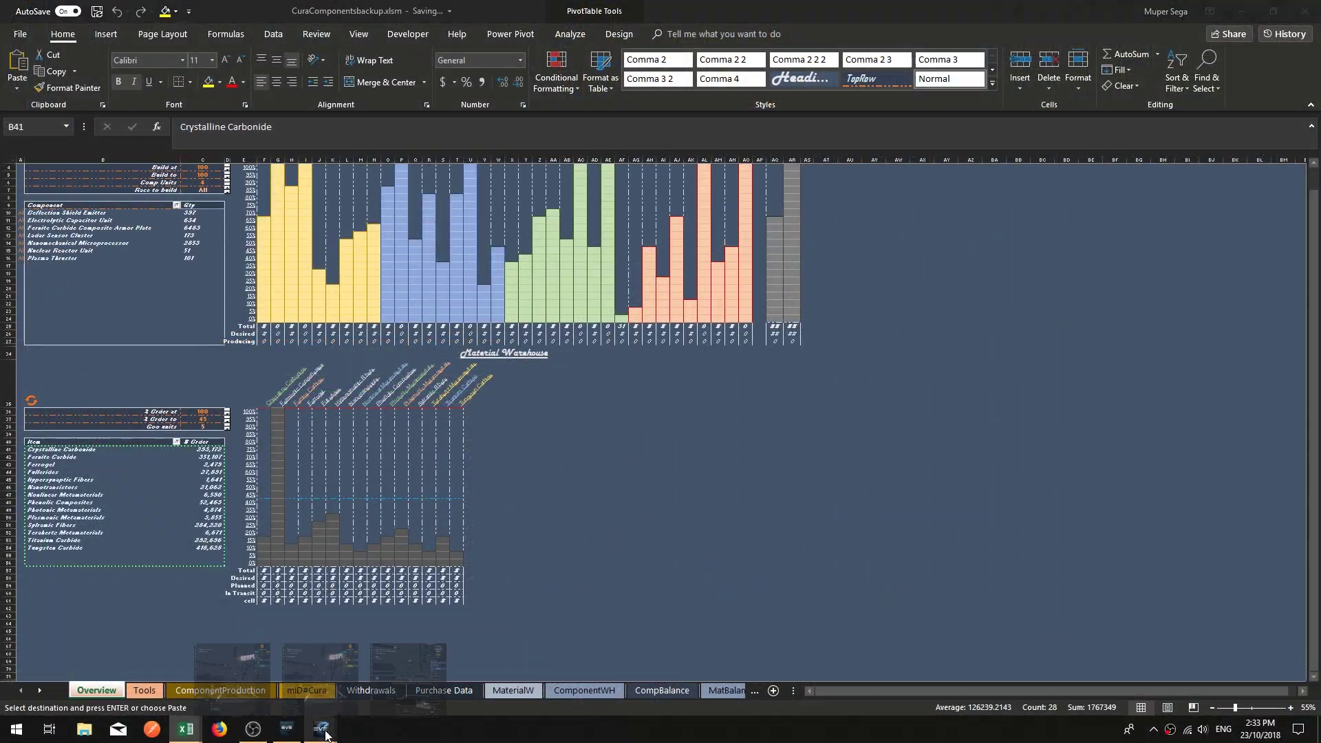
# Switch to EVE Online, add the clipboard materials to a Jita IV - Moon 4 multibuy order, and close the order and regional market.
pyautogui.moveTo(320, 728)
pyautogui.click(415, 670)
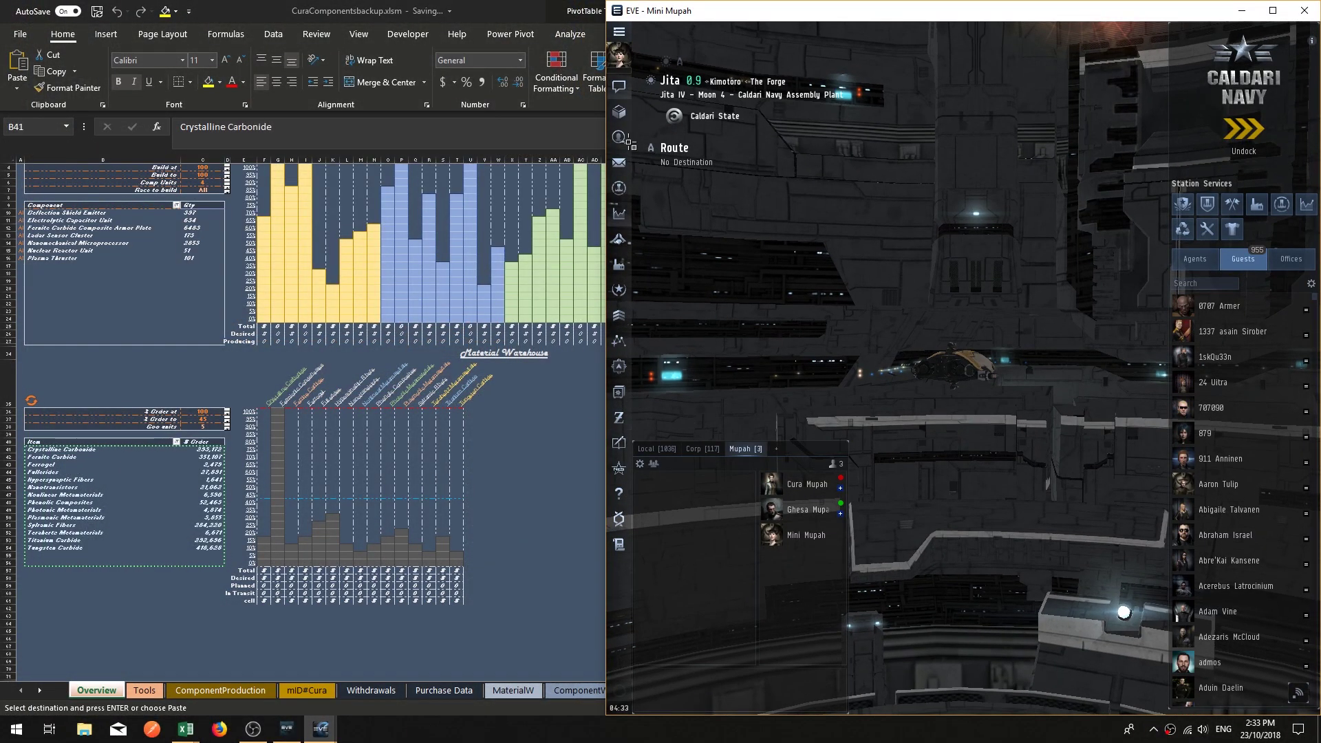
pyautogui.click(619, 187)
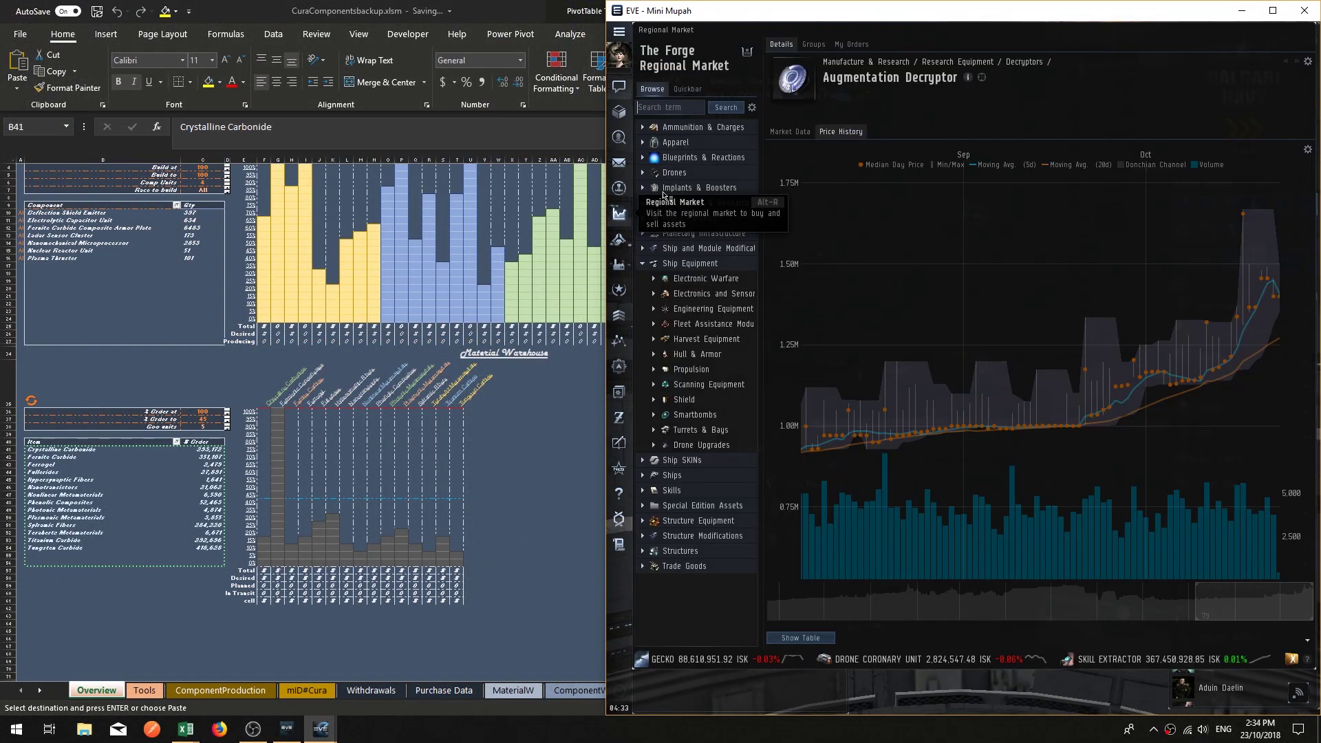
pyautogui.click(748, 53)
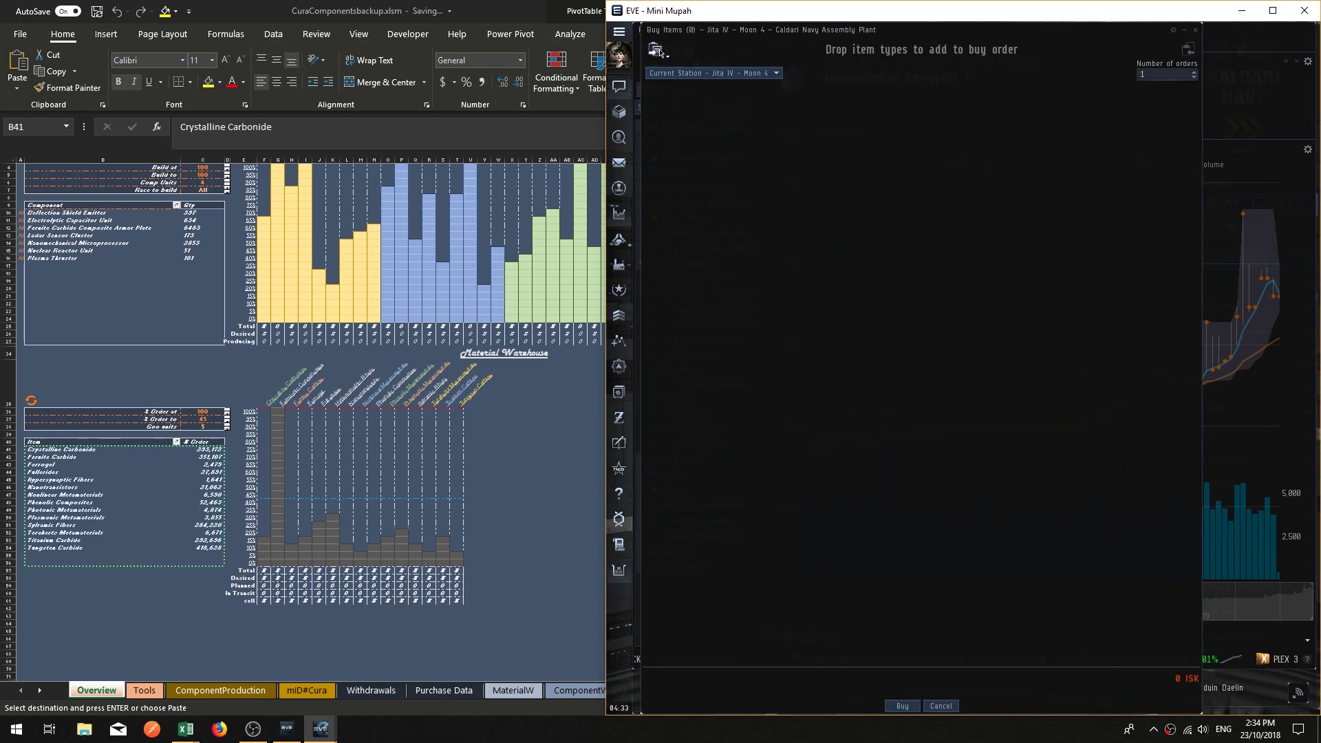
pyautogui.click(700, 68)
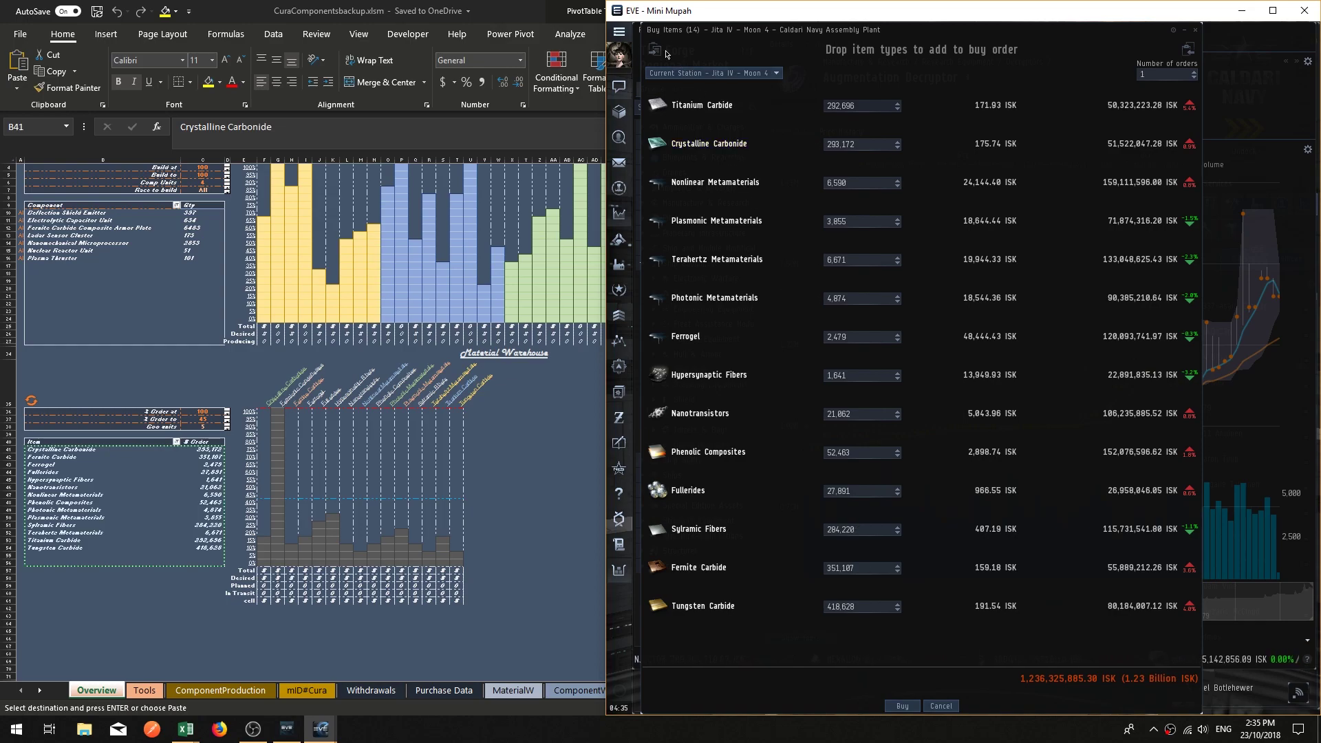
pyautogui.click(1195, 30)
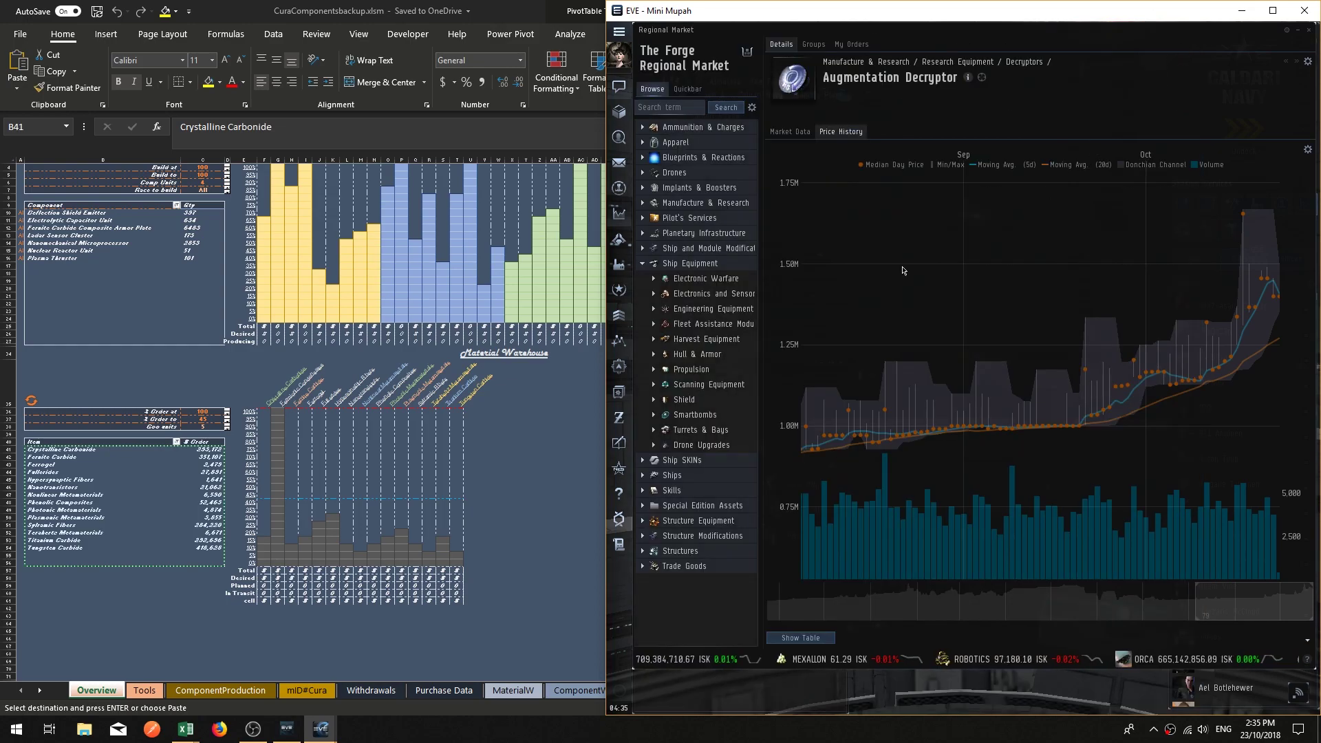
pyautogui.click(1307, 30)
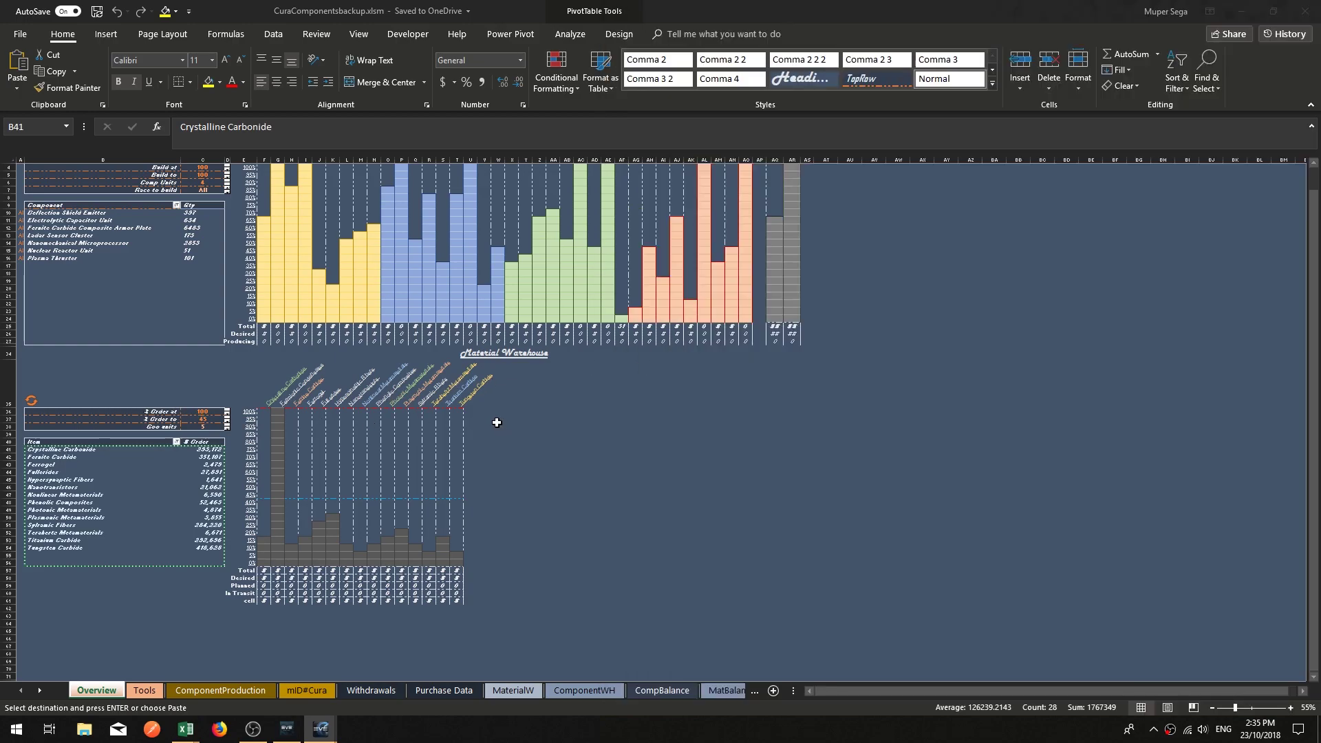
# Return to the Excel workbook and copy the material order list with its quantities again.
pyautogui.hotkey('alt', 'Tab')
pyautogui.click(35, 448)
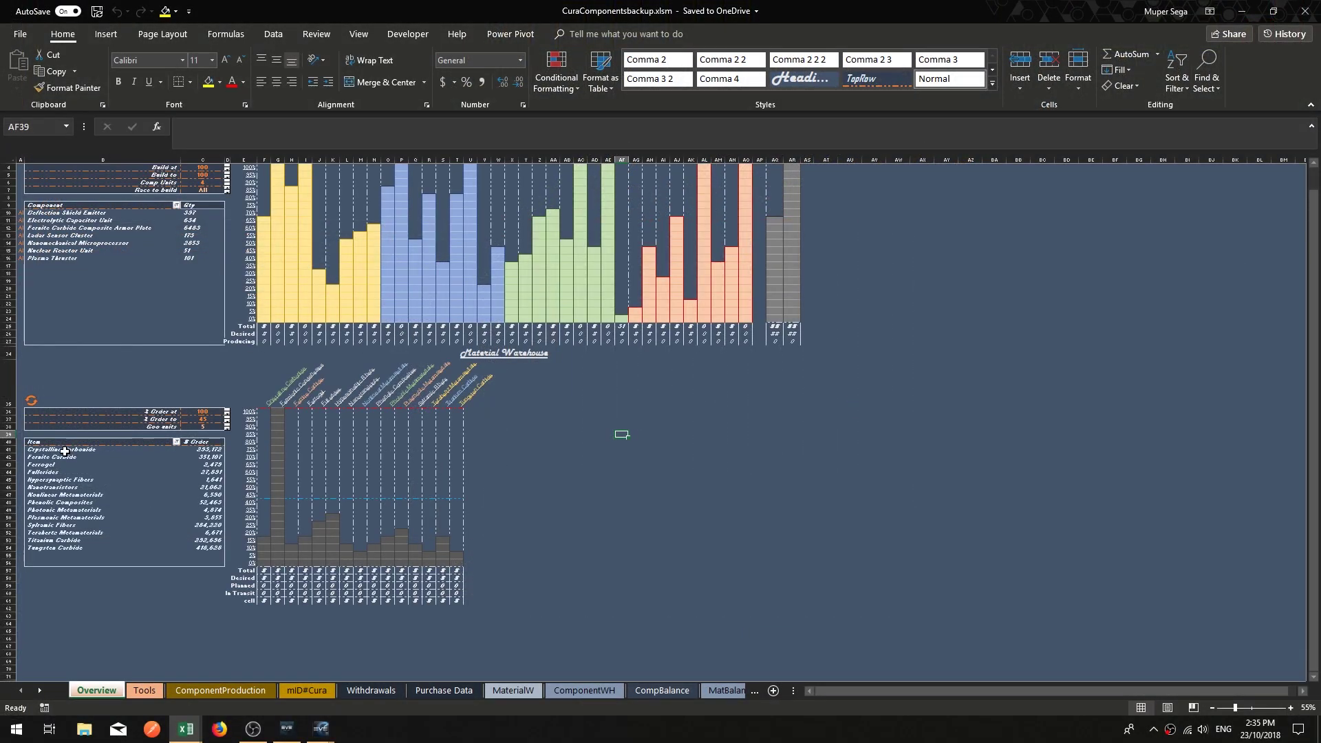
pyautogui.moveTo(64, 451); pyautogui.dragTo(203, 552)
pyautogui.rightClick(207, 552)
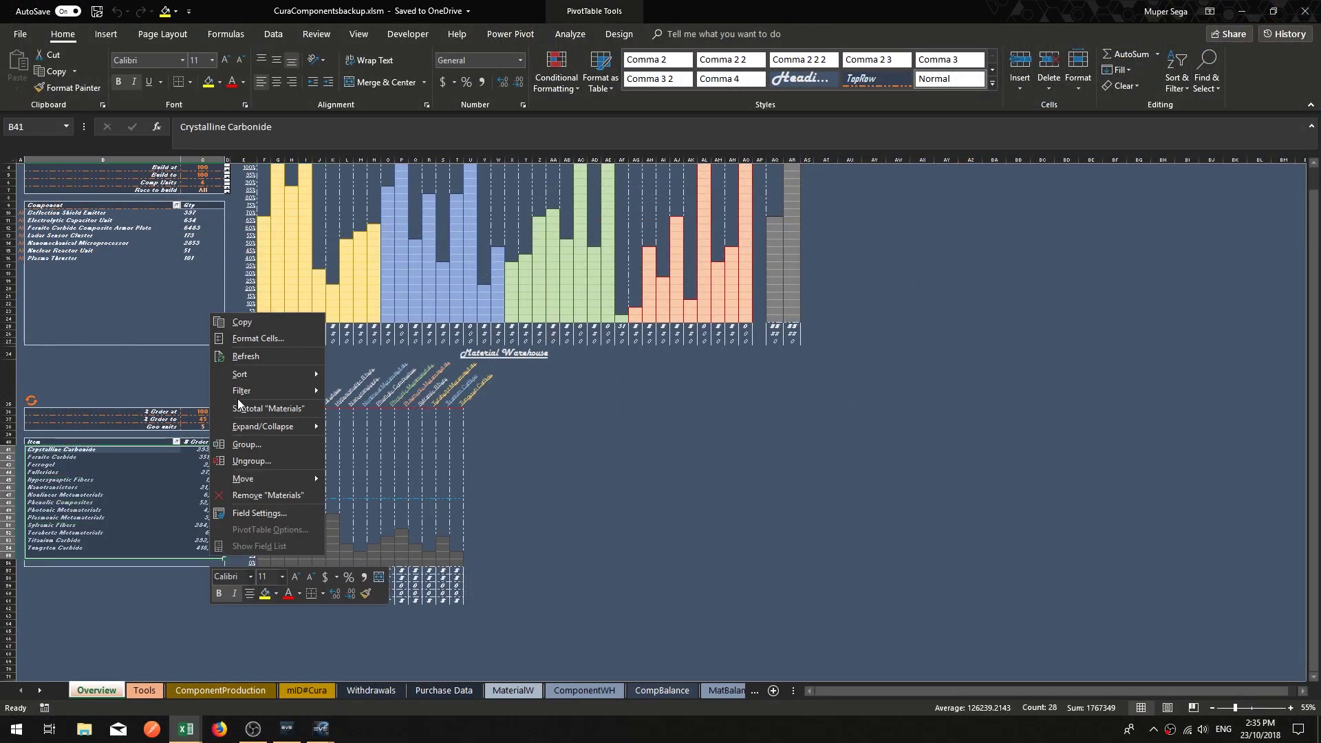
pyautogui.click(242, 322)
# Switch to EVE Online, open a new multibuy order from The Forge regional market, and add the items listed in the clipboard.
pyautogui.moveTo(321, 729)
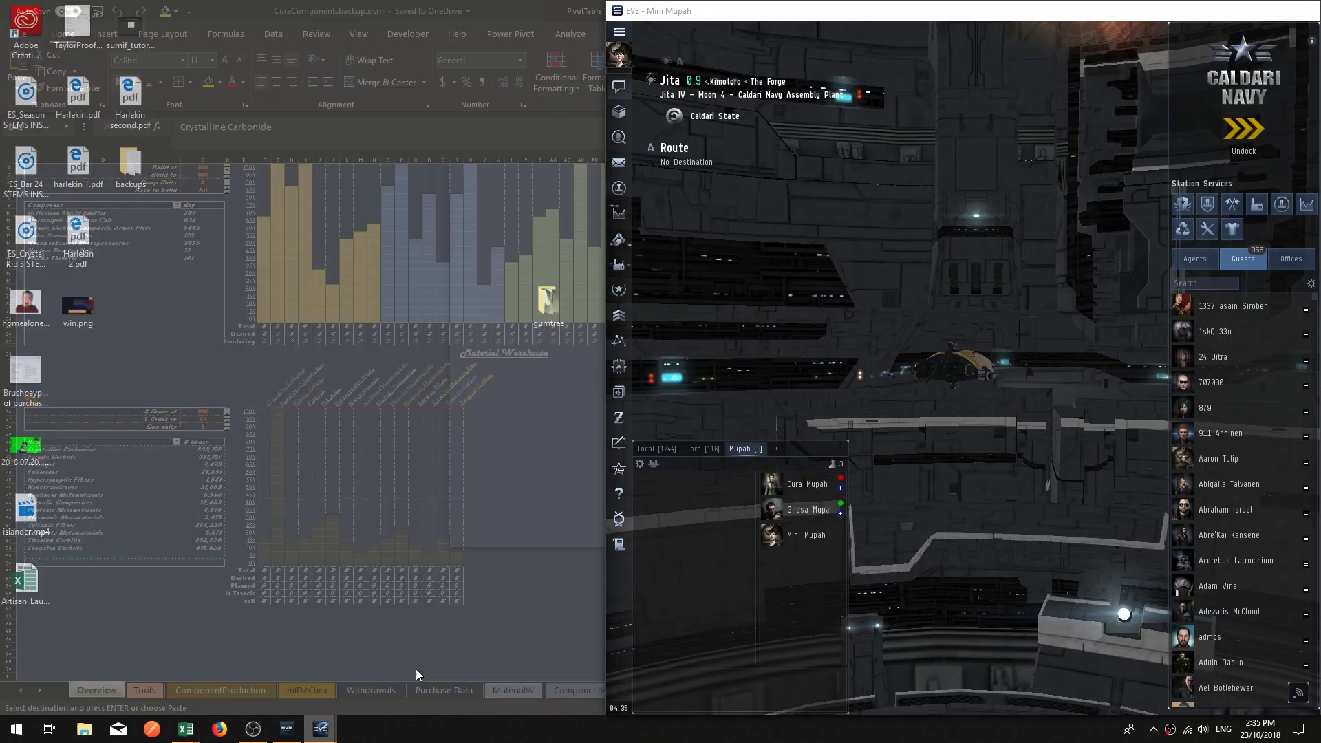
pyautogui.click(416, 669)
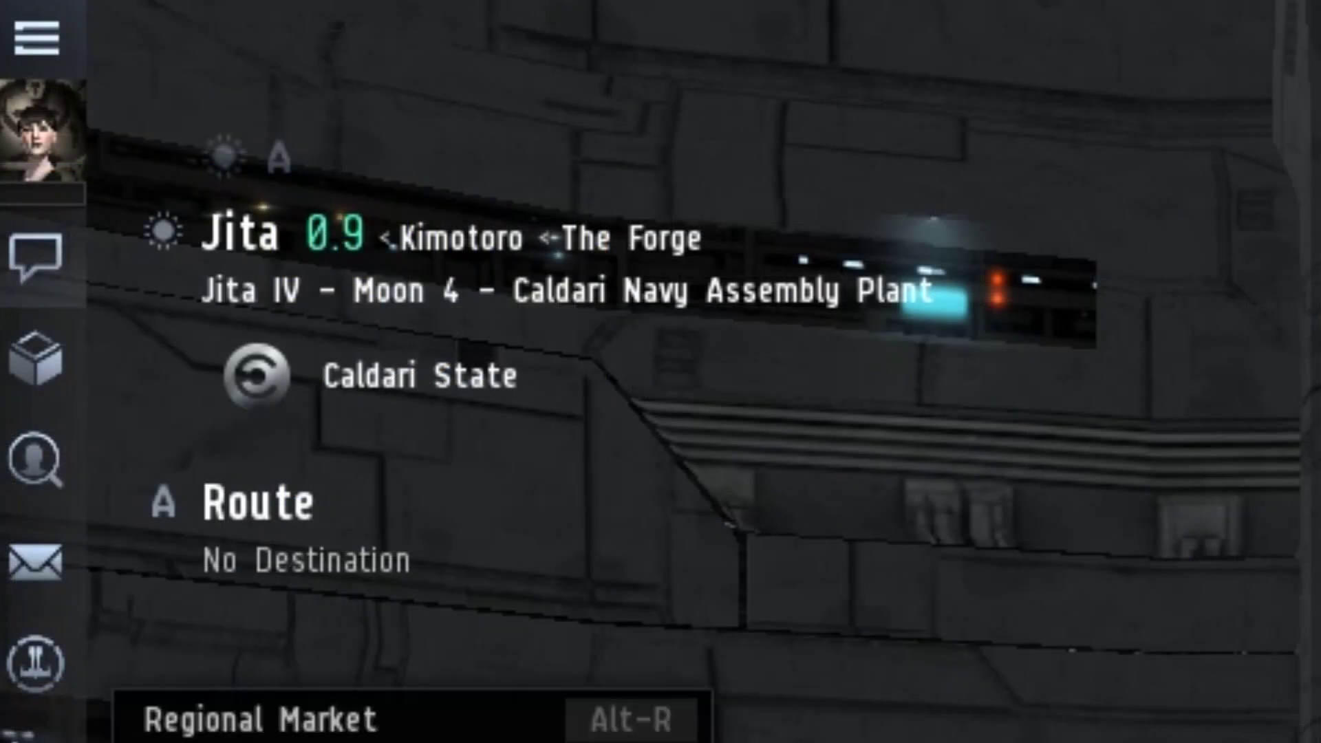
pyautogui.click(619, 213)
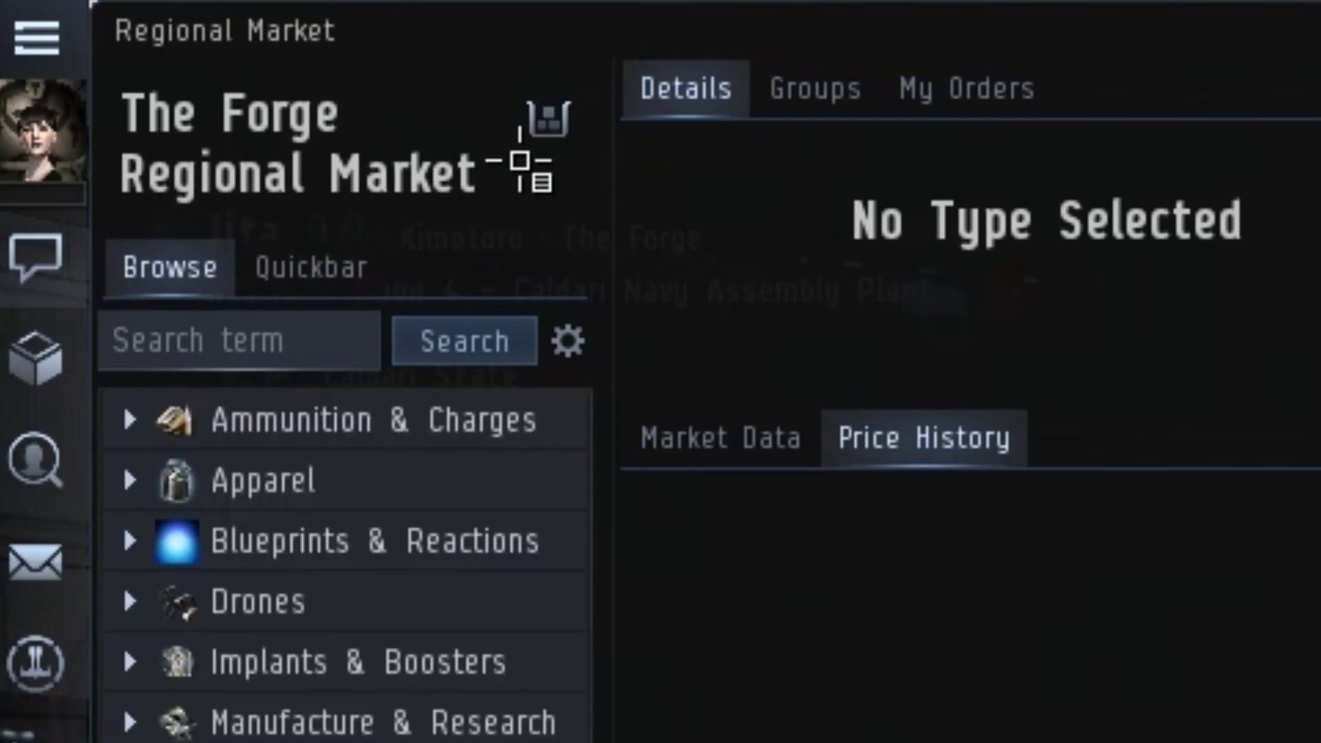
pyautogui.click(551, 120)
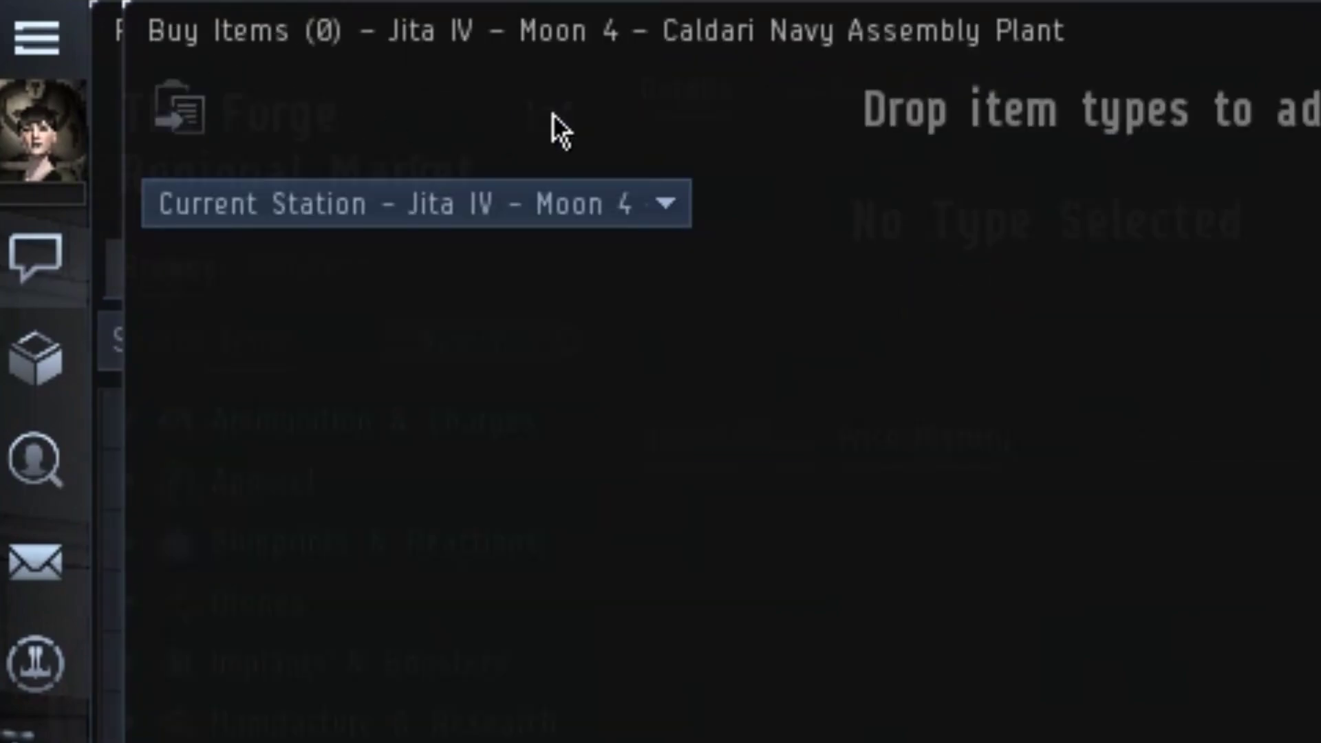
pyautogui.click(179, 109)
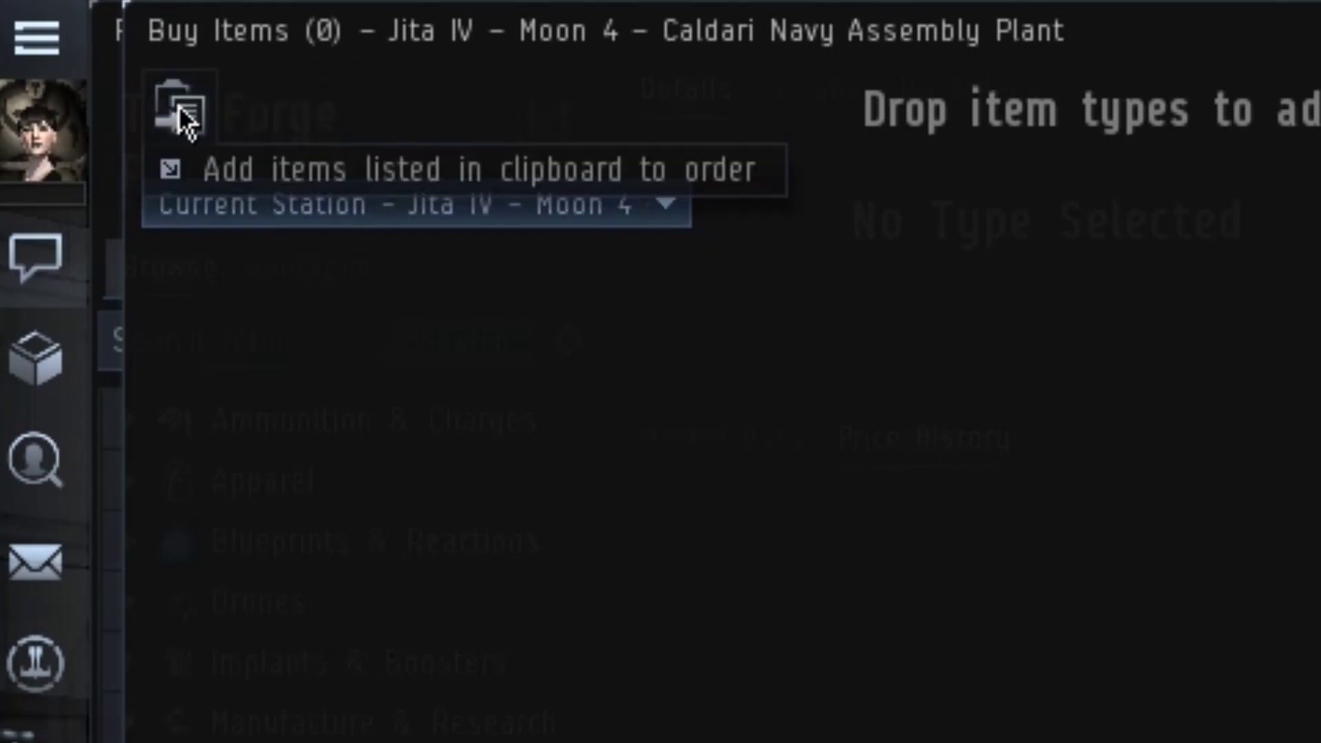
pyautogui.click(230, 175)
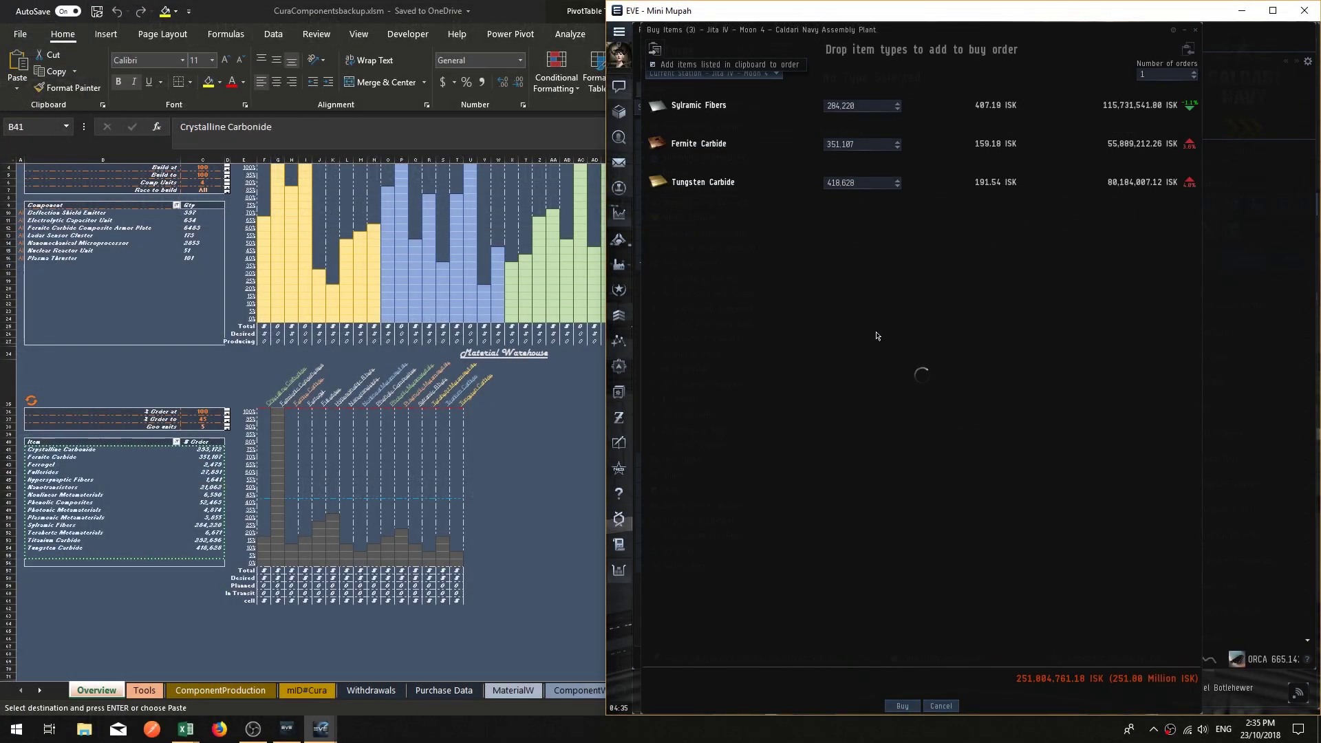